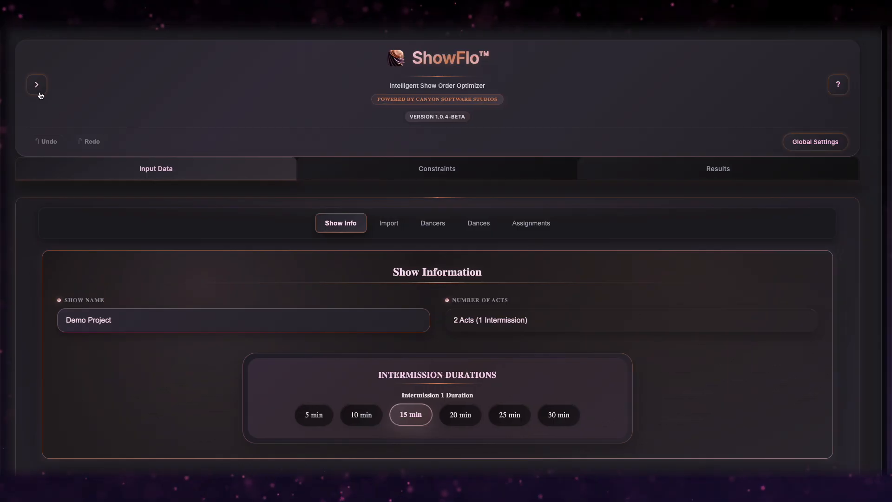
Open the projects sidebar and add a new project named 'Test'.
left_click(37, 86)
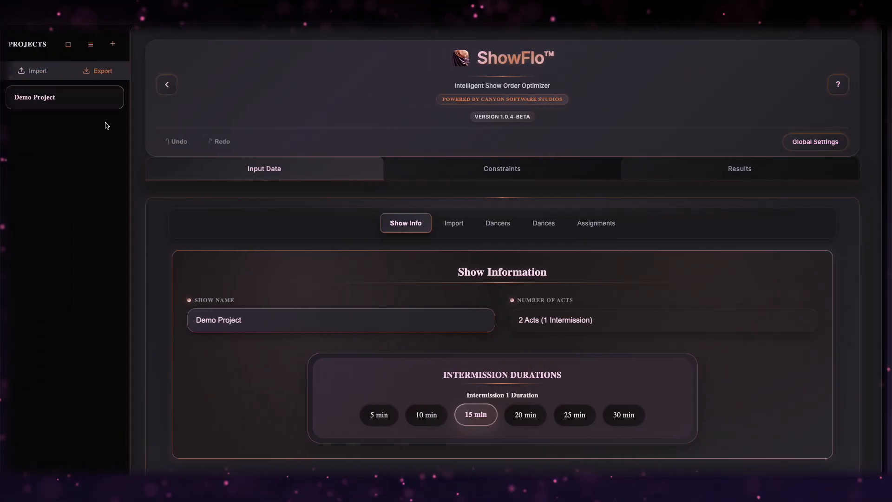
left_click(114, 44)
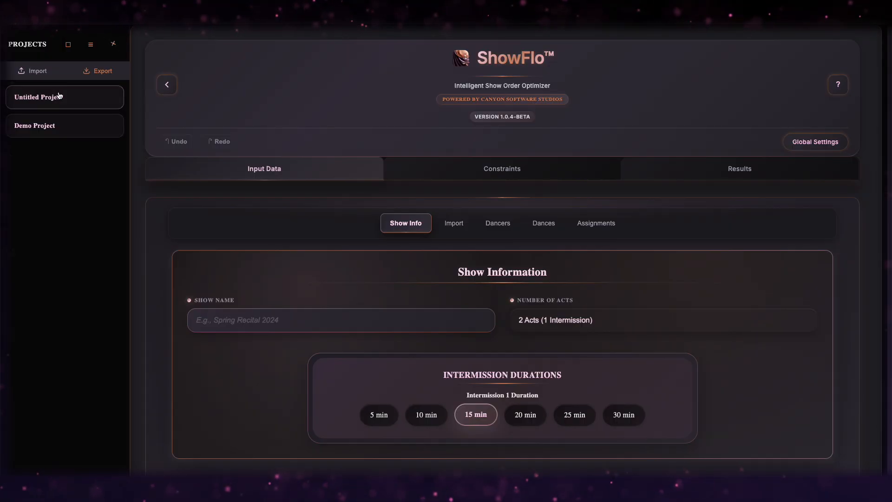
double_click(36, 95)
type("Test")
key("Return")
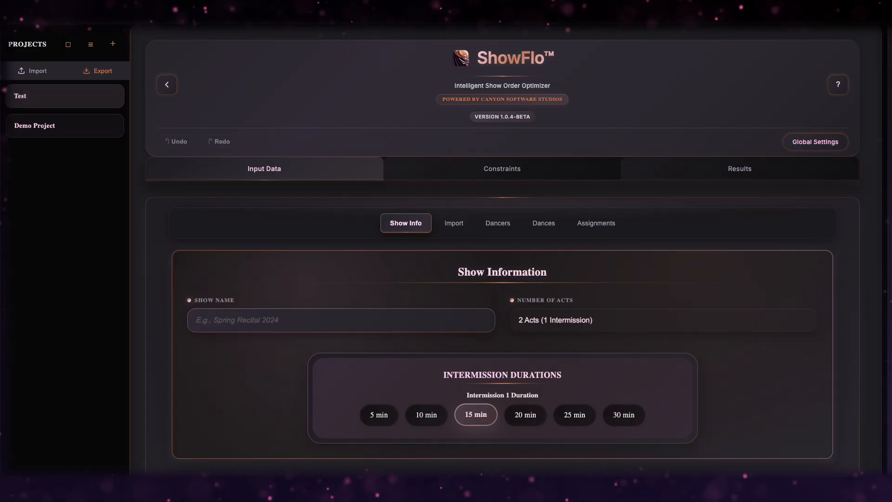
Reorder the list so Demo Project sits above Test, then delete the Test project.
left_click(89, 44)
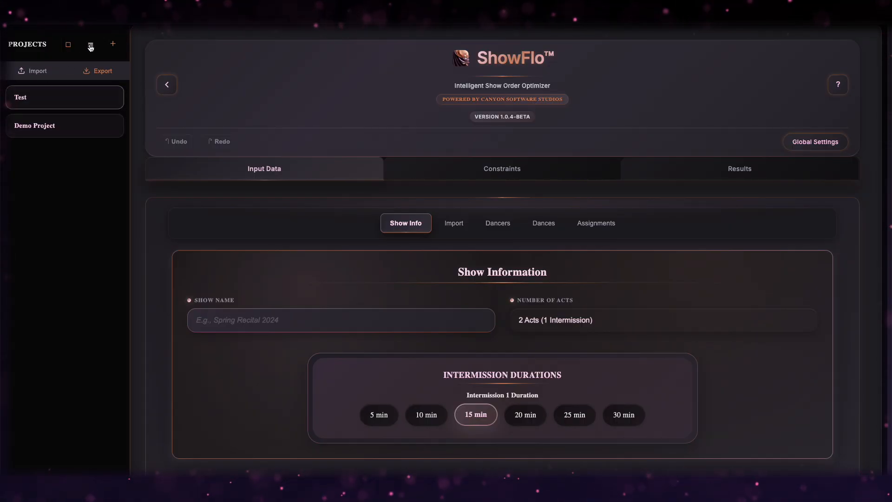
left_click_drag(62, 126, 62, 98)
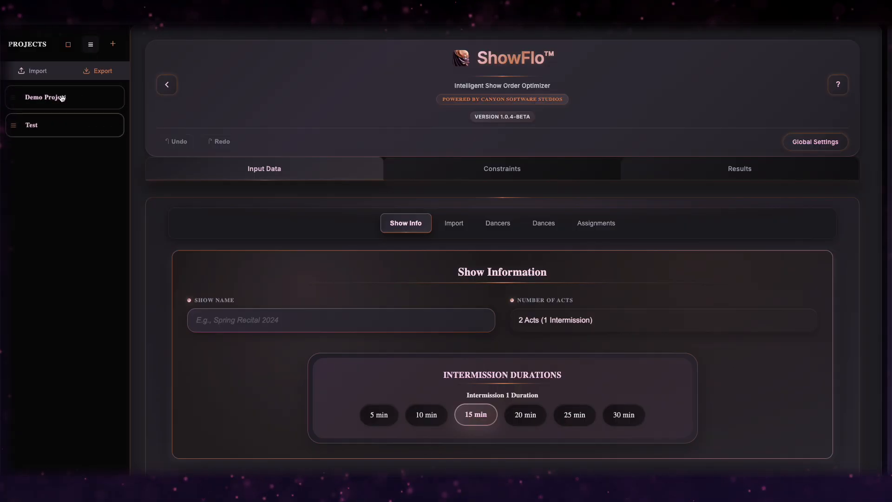
left_click(91, 45)
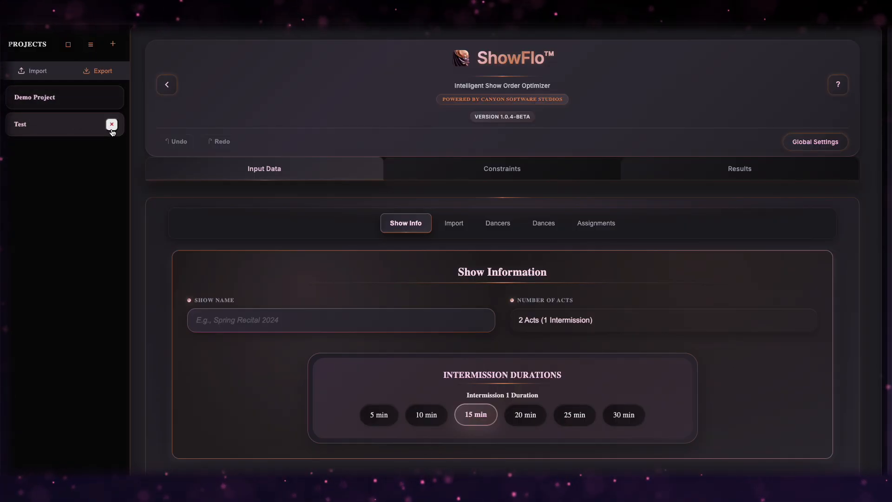
left_click(112, 125)
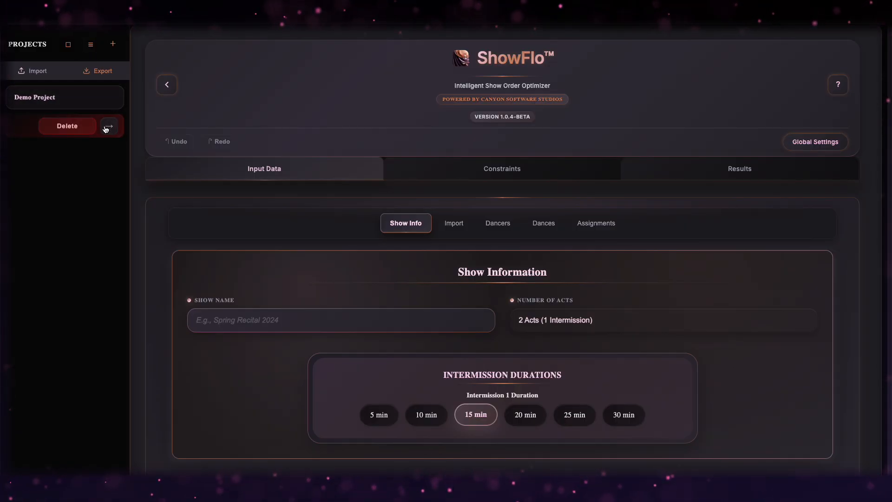
left_click(76, 127)
Select Untitled Project and Untitled Project 1 together and delete both.
left_click(113, 44)
left_click(113, 44)
left_click(68, 44)
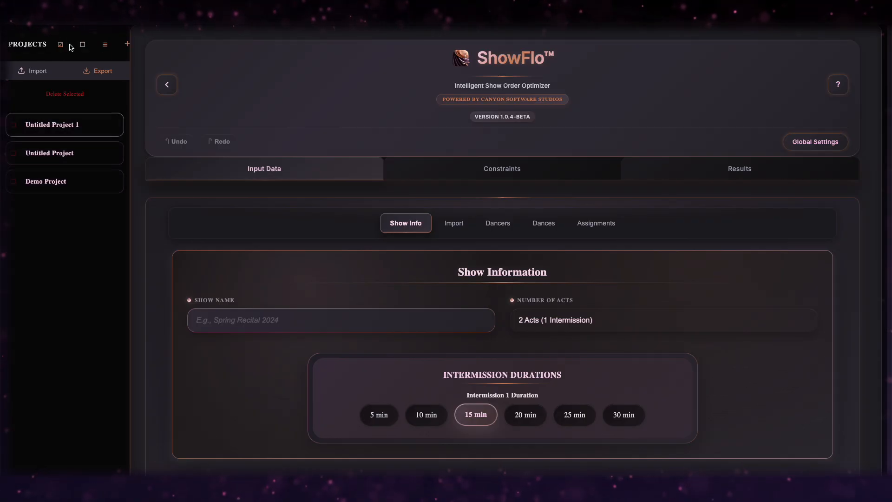
left_click(66, 150)
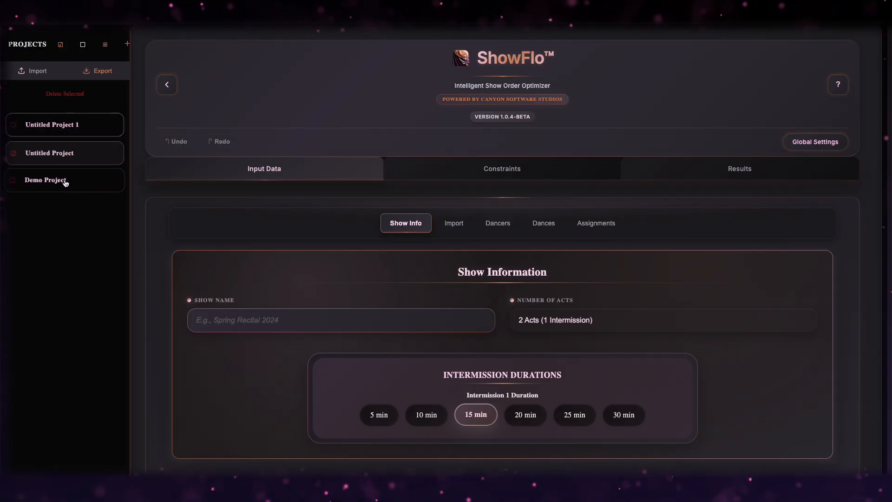
left_click(64, 130)
left_click(72, 93)
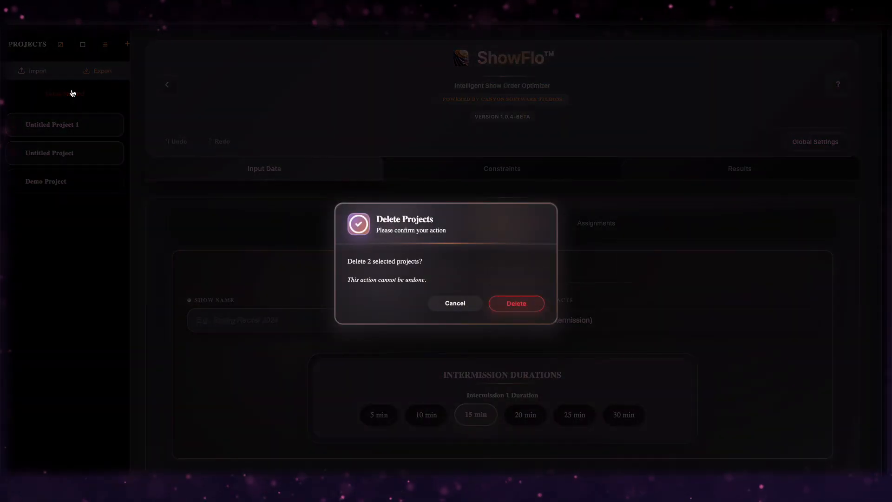
left_click(511, 305)
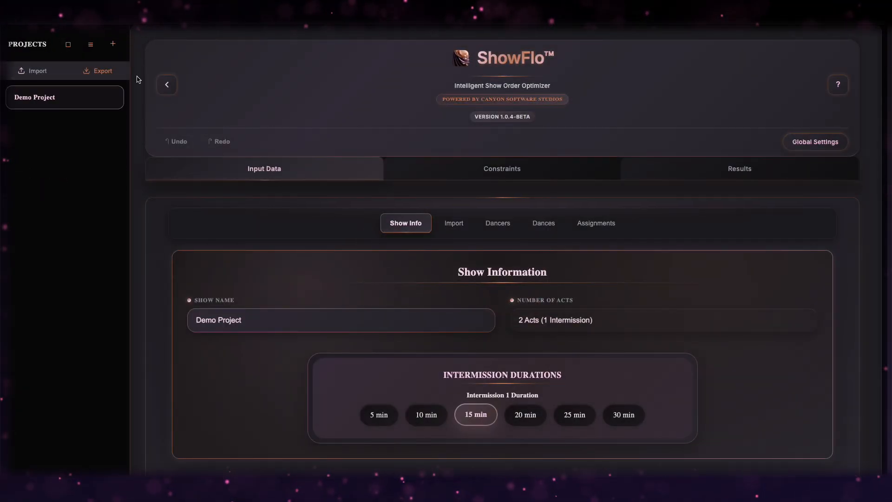
Add a dancer to the roster by full name, aged 6 years, type Competition.
left_click(168, 88)
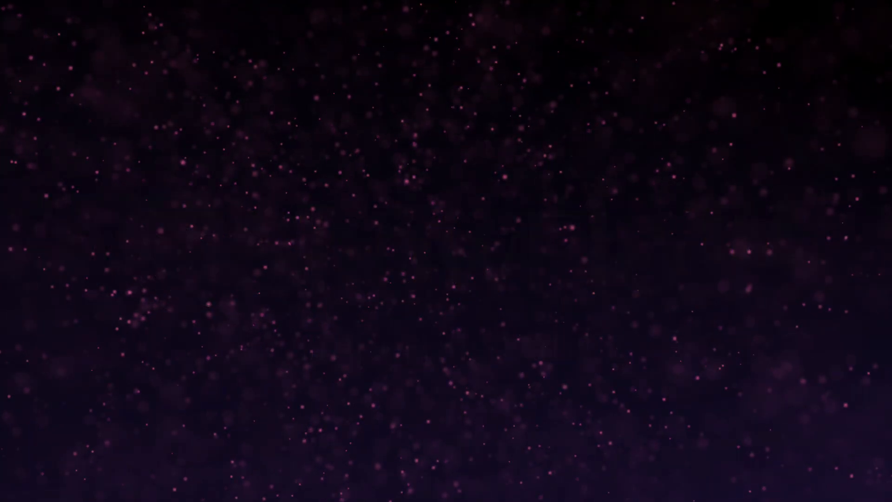
scroll(582, 271, "down", 2)
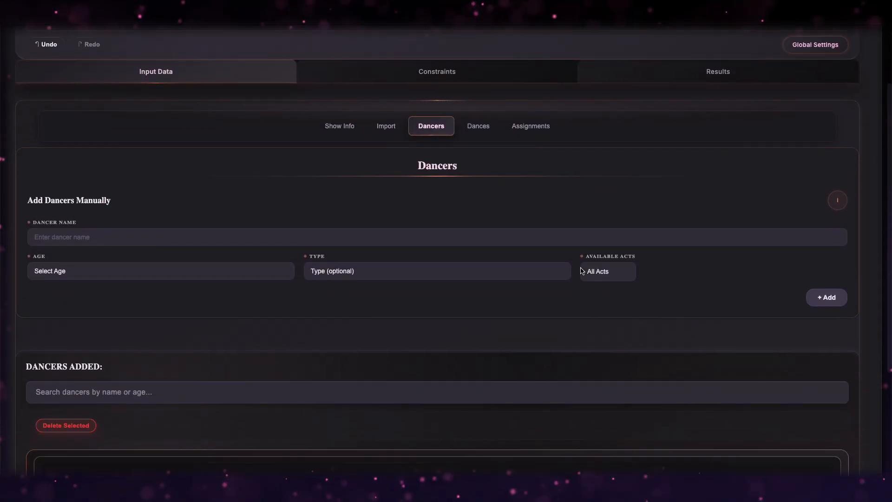
scroll(365, 227, "down", 2)
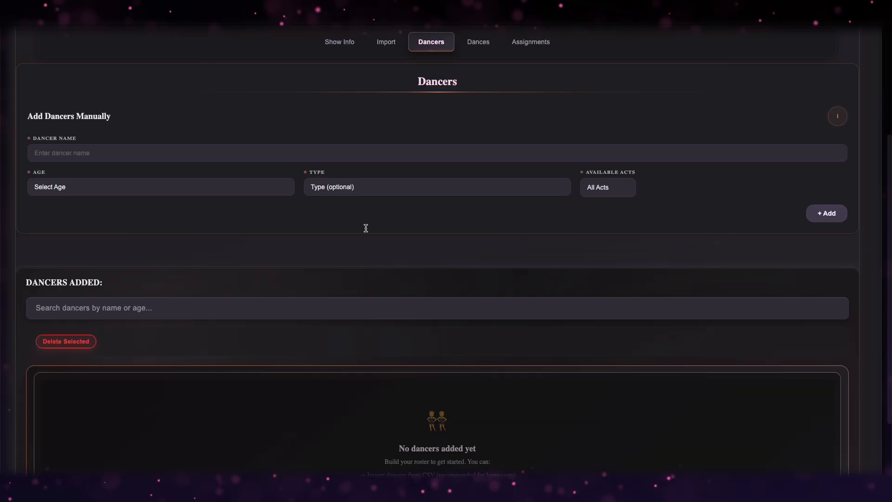
scroll(366, 230, "up", 2)
scroll(367, 231, "up", 1)
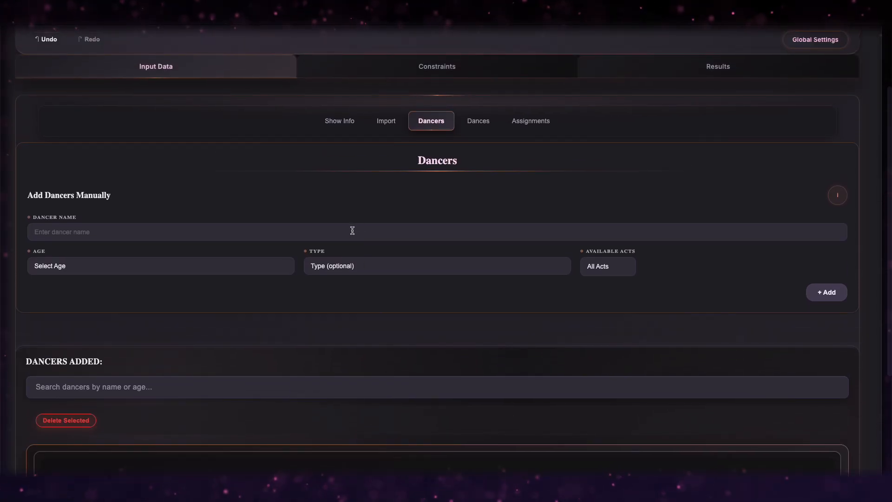
left_click(352, 231)
type("Sarah")
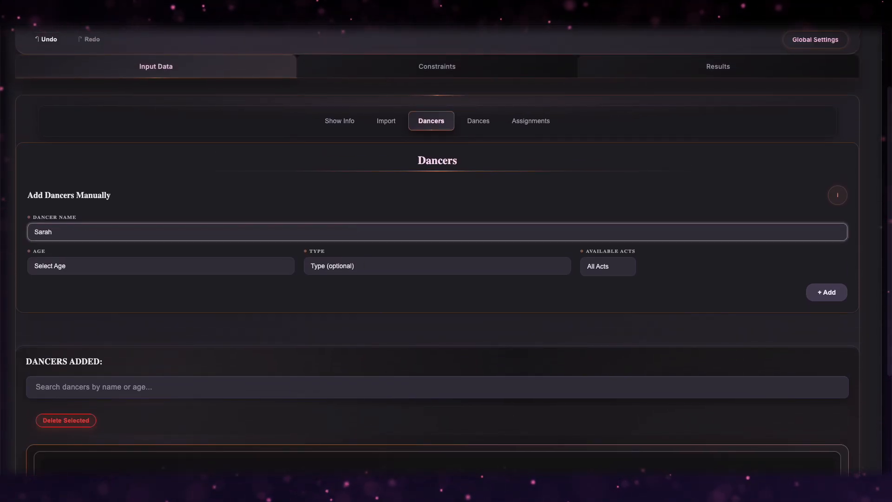
type(" Smith")
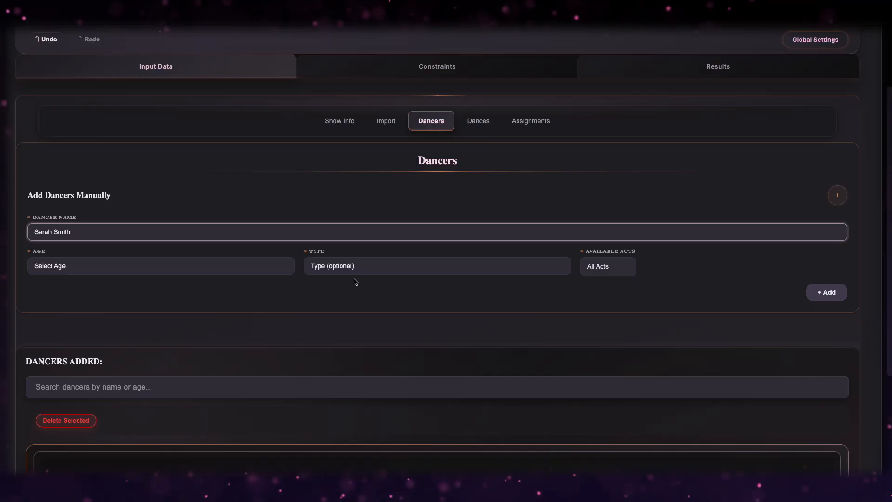
left_click(244, 277)
left_click(235, 309)
left_click(364, 269)
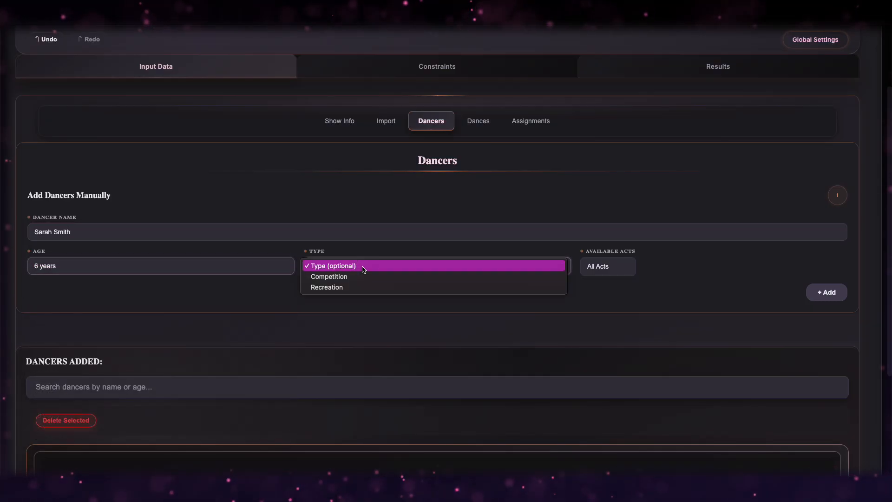
left_click(360, 278)
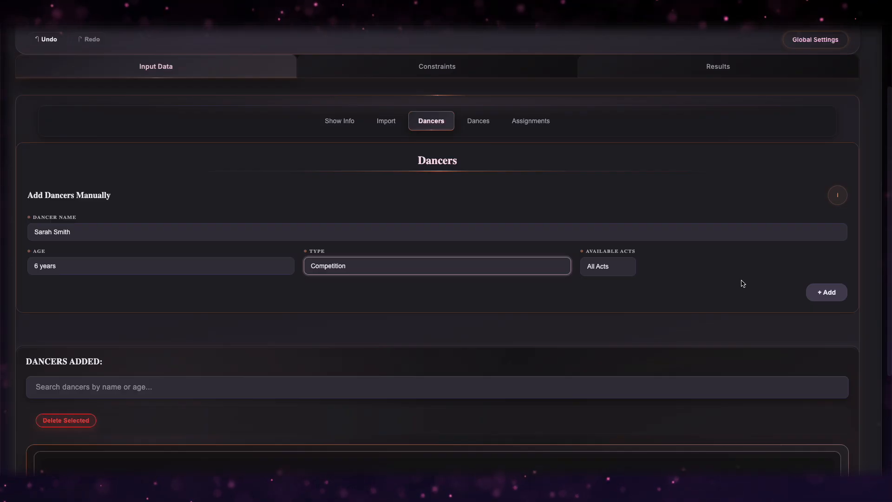
left_click(827, 292)
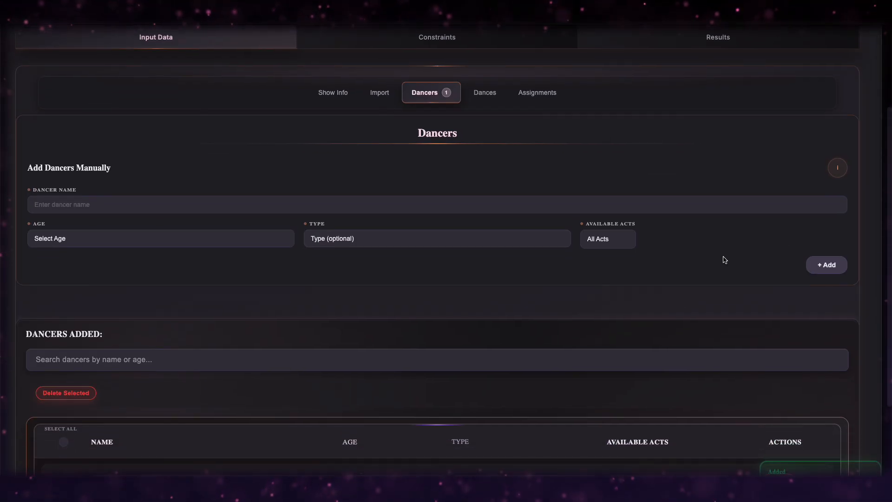
Limit the new dancer's Available Acts to Act 1 only.
scroll(725, 259, "down", 1)
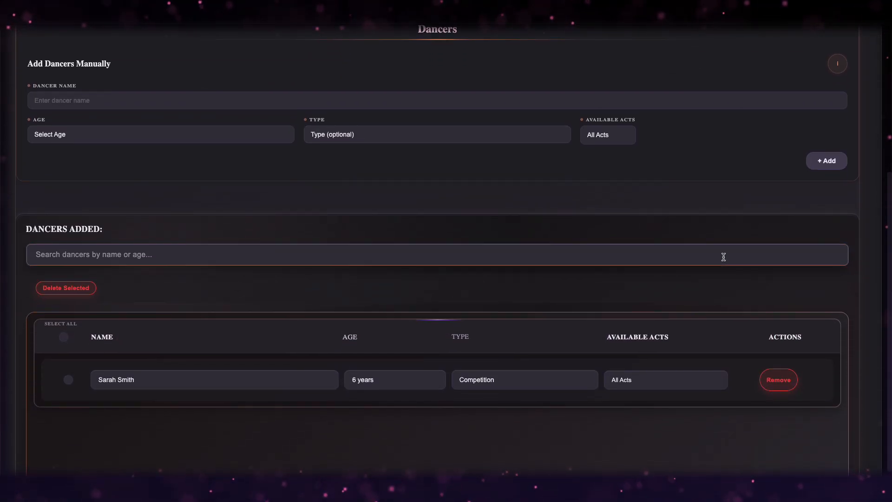
scroll(723, 257, "down", 1)
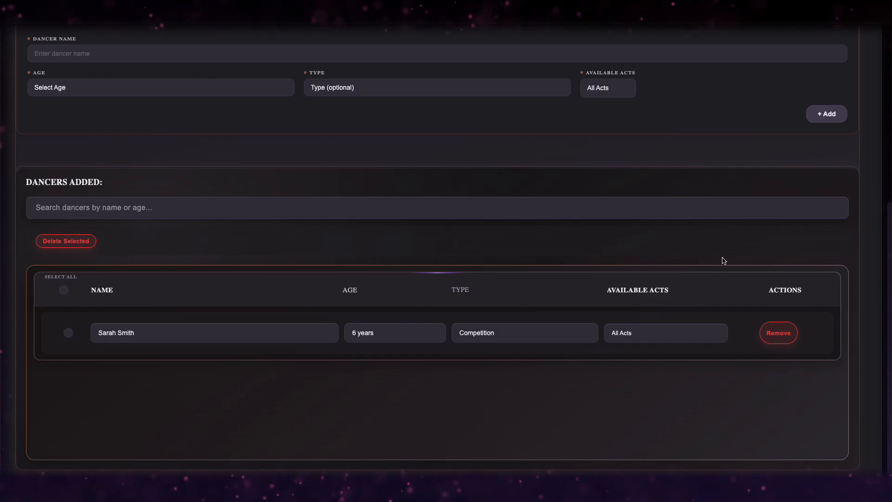
left_click(678, 339)
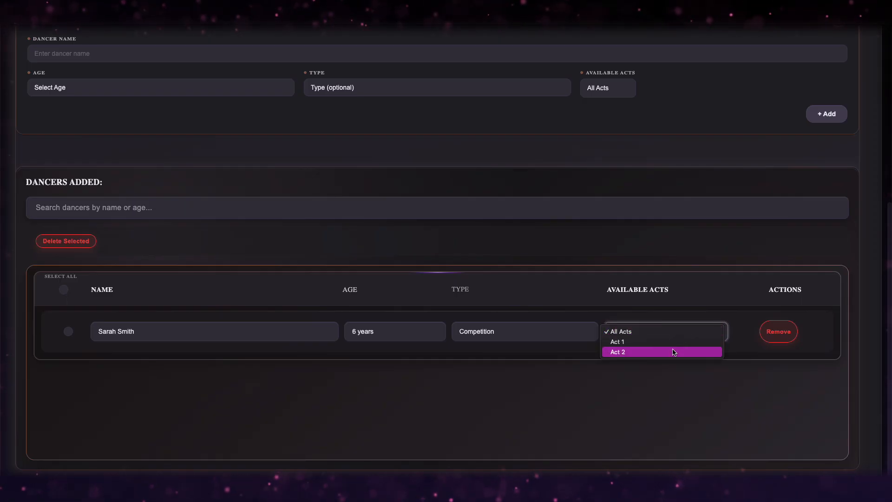
left_click(674, 343)
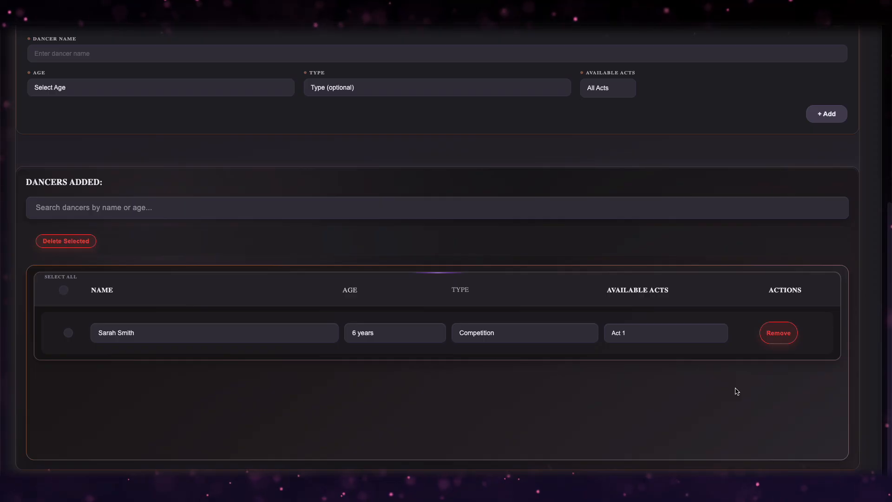
scroll(737, 391, "up", 3)
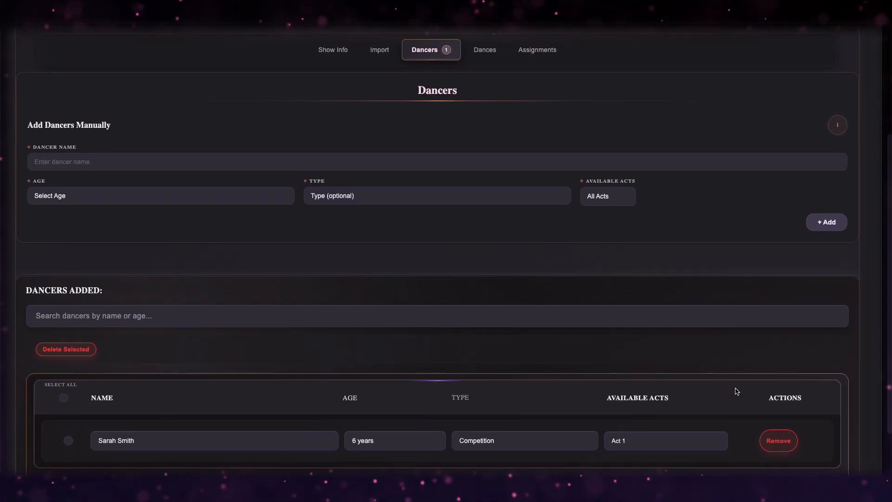
scroll(737, 391, "up", 3)
left_click(376, 142)
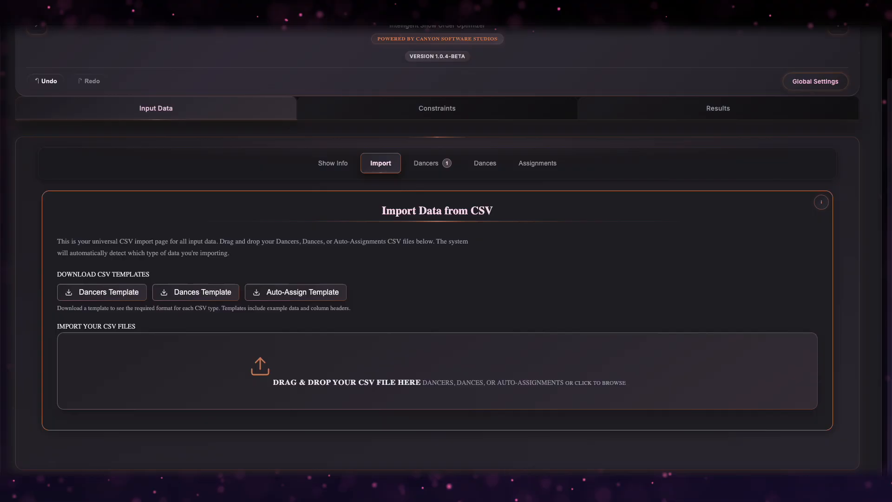
left_click(727, 362)
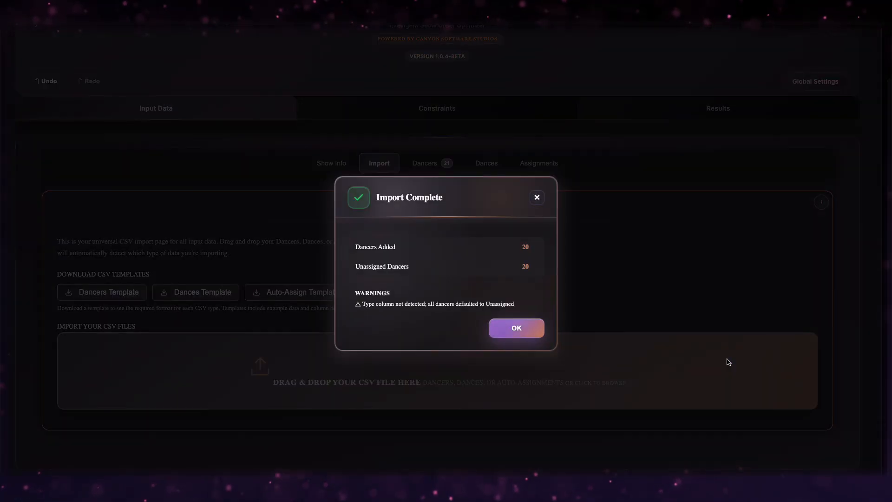
left_click(517, 328)
left_click(424, 165)
scroll(686, 210, "down", 6)
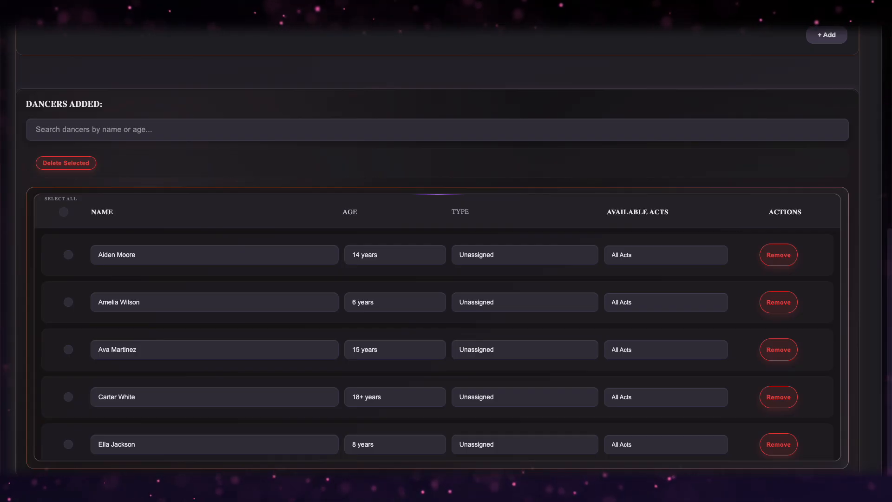
scroll(160, 155, "up", 1)
left_click(160, 155)
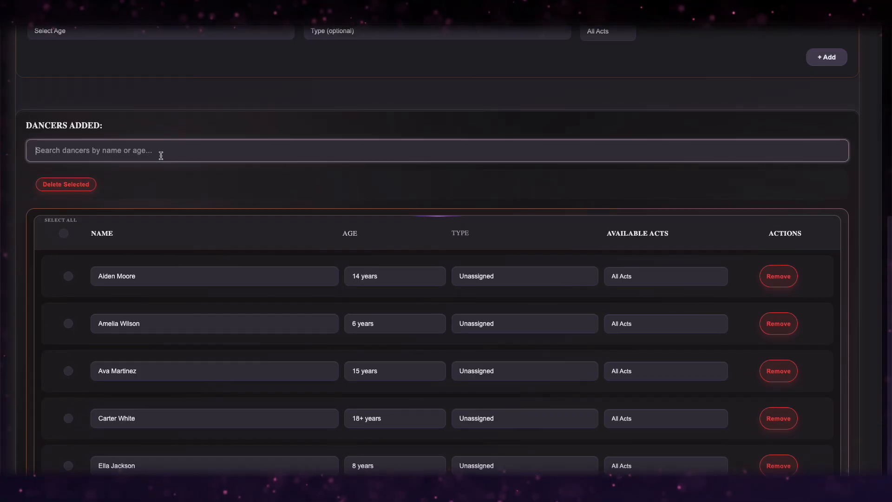
type("ava")
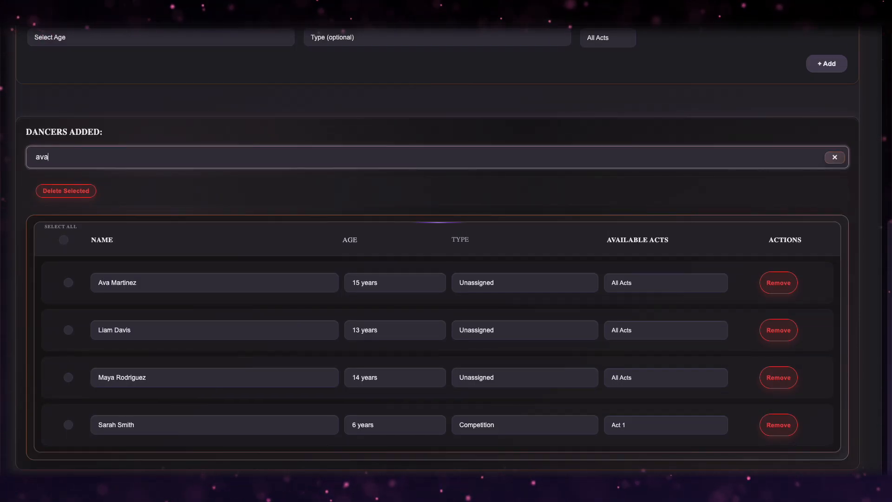
key("BackSpace")
key("BackSpace")
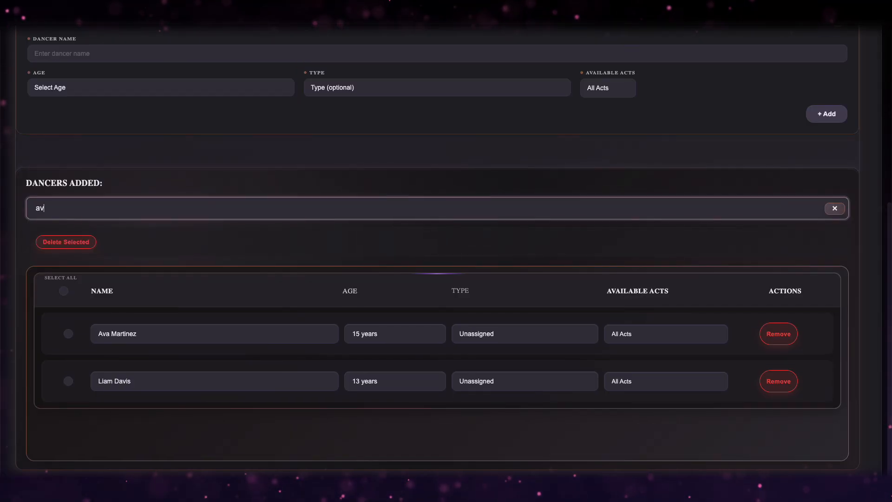
key("BackSpace")
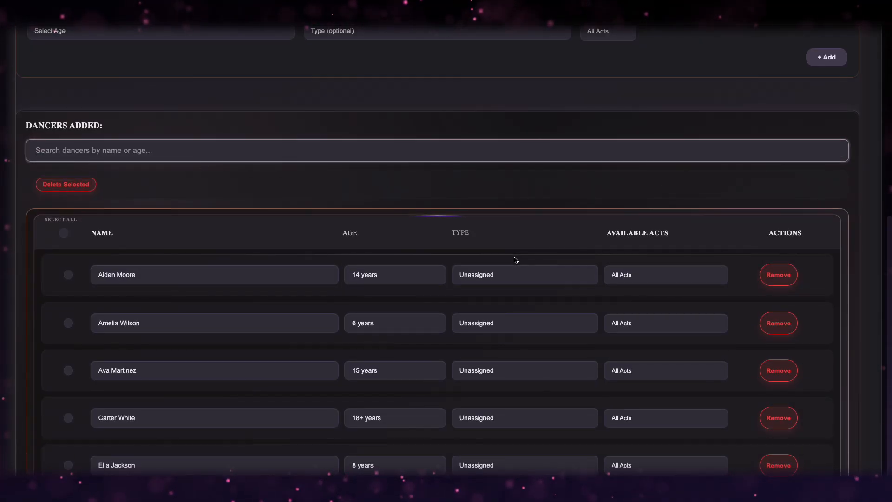
left_click(543, 190)
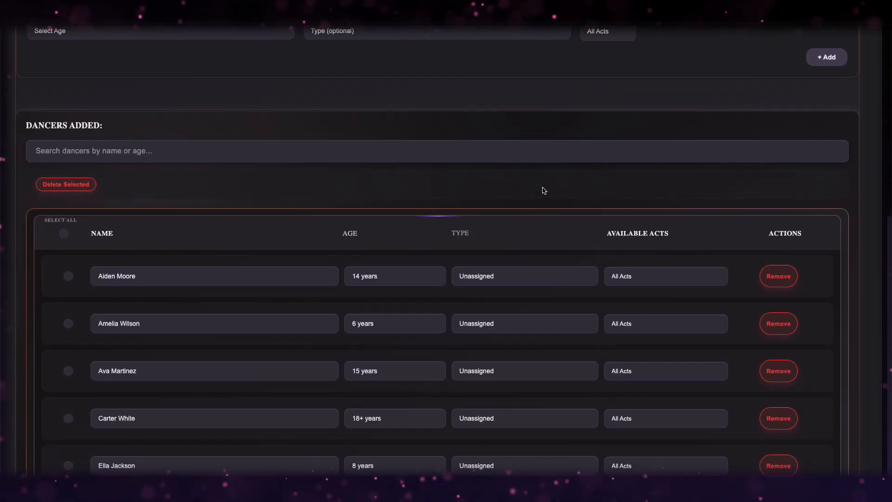
left_click(528, 277)
left_click(528, 275)
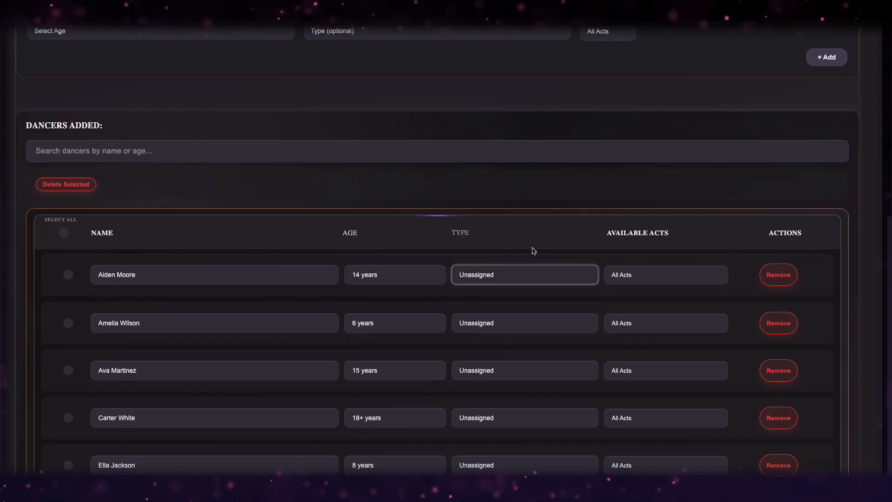
scroll(533, 251, "up", 1)
scroll(534, 251, "up", 5)
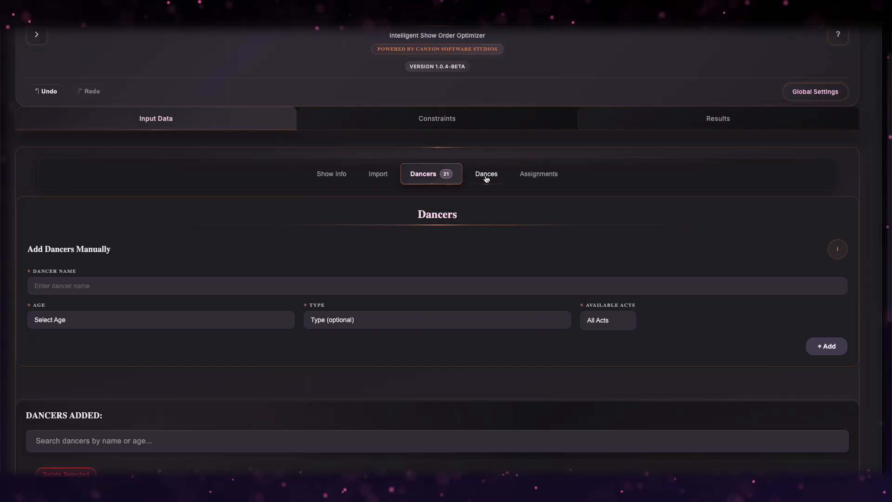
In the Dances section, search the dance styles for 'ballet' without choosing one.
left_click(485, 179)
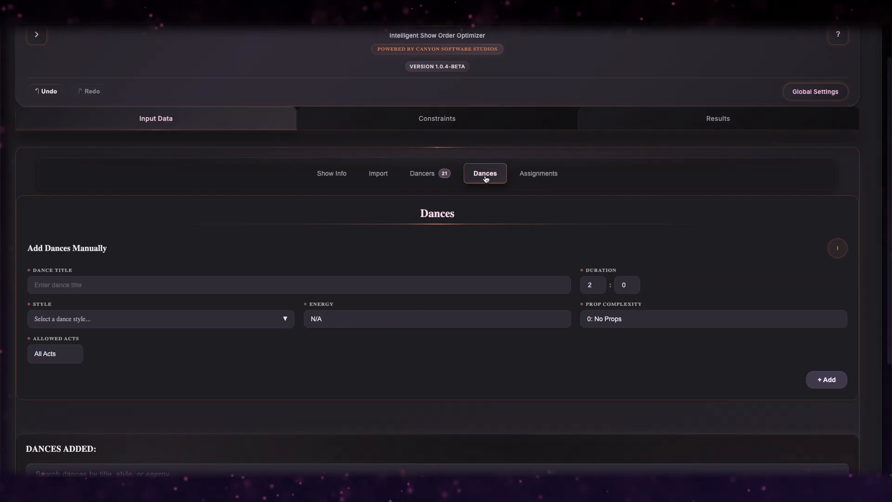
scroll(680, 216, "down", 2)
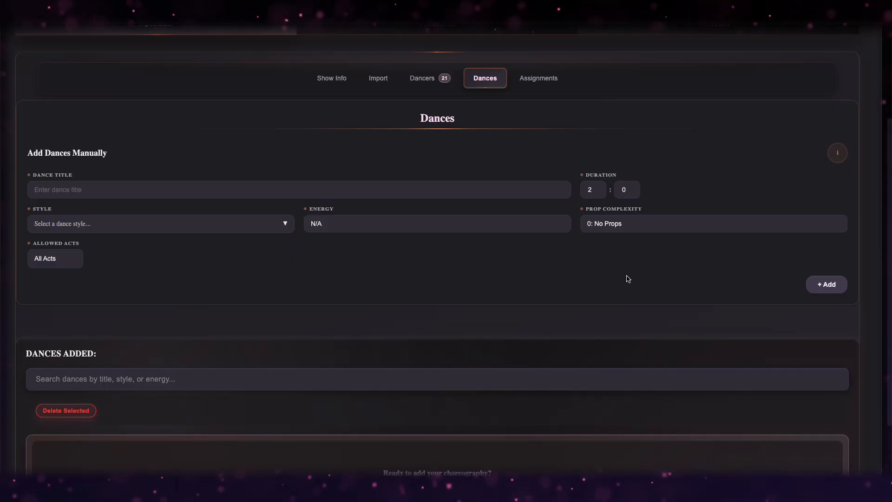
left_click(371, 186)
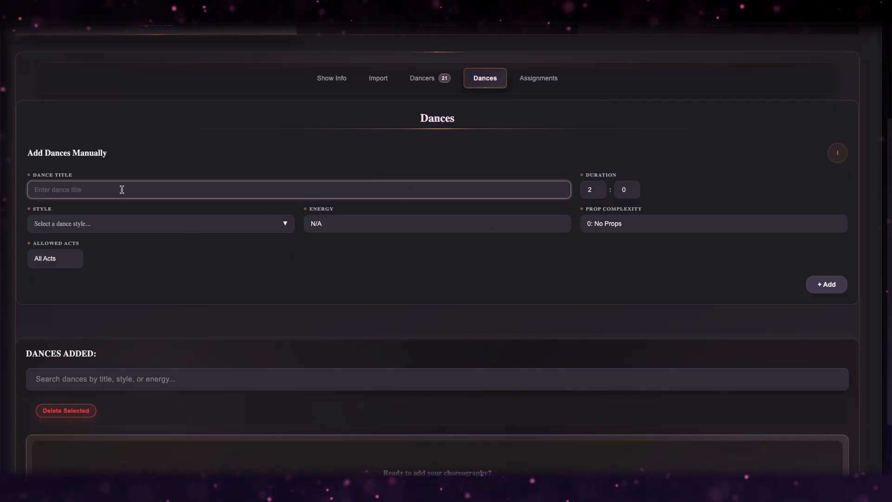
left_click(130, 225)
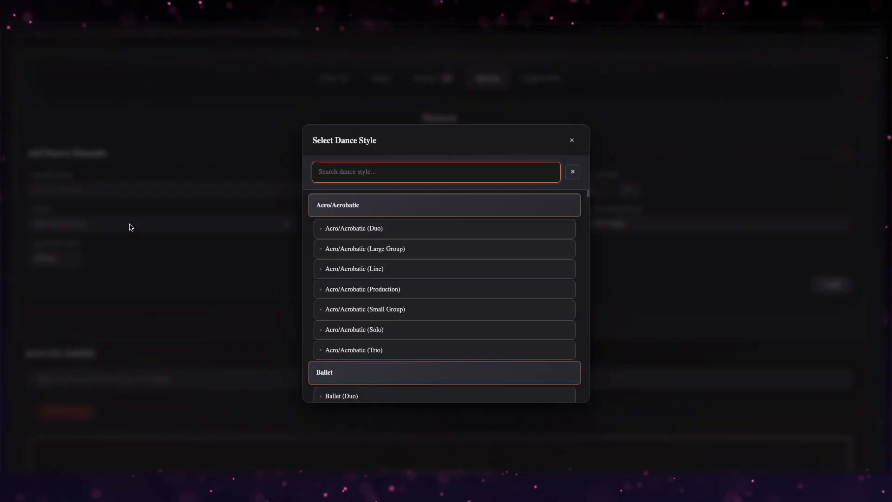
left_click(375, 174)
type("ballet")
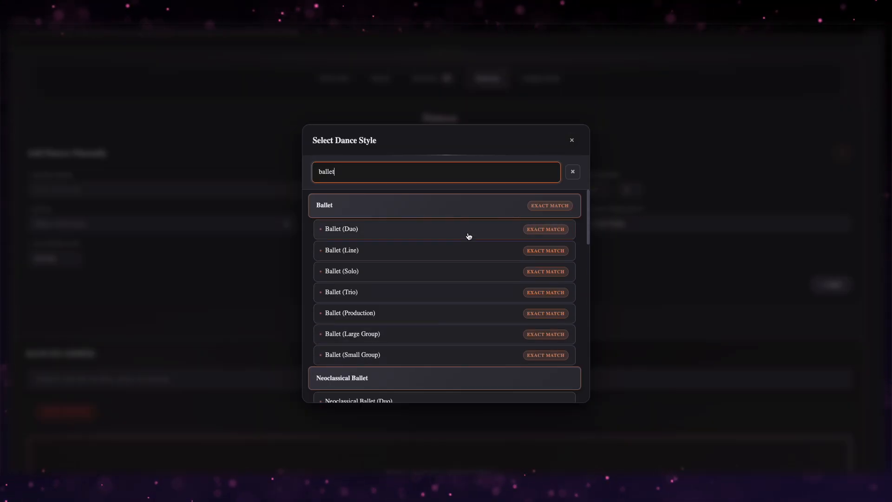
left_click(572, 139)
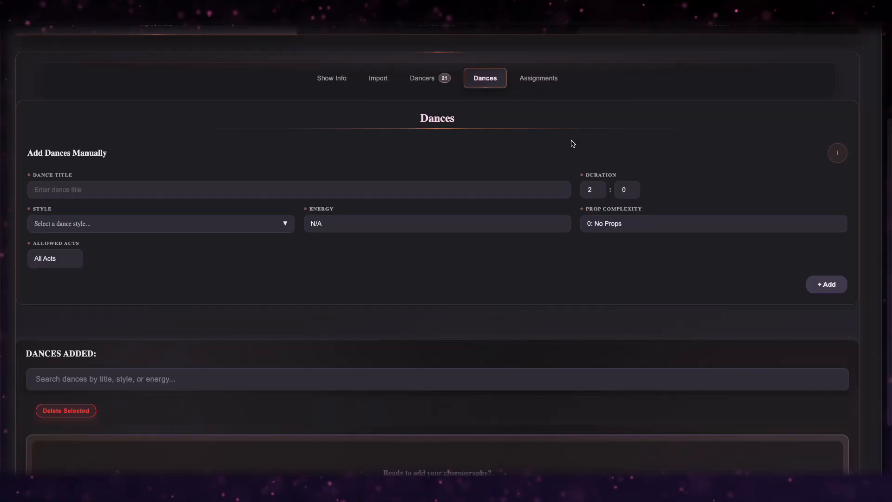
Check the Energy, Prop Complexity and Allowed Acts choices, leaving N/A and All Acts defaults.
left_click(349, 223)
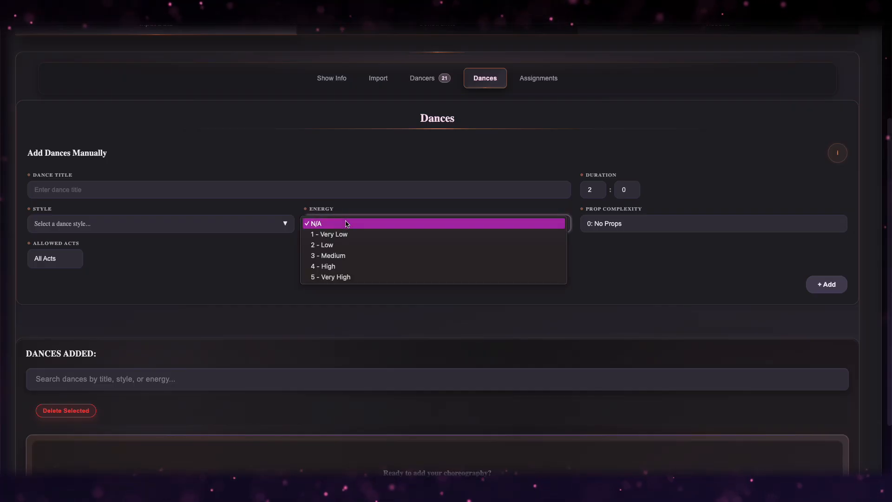
left_click(614, 231)
left_click(614, 230)
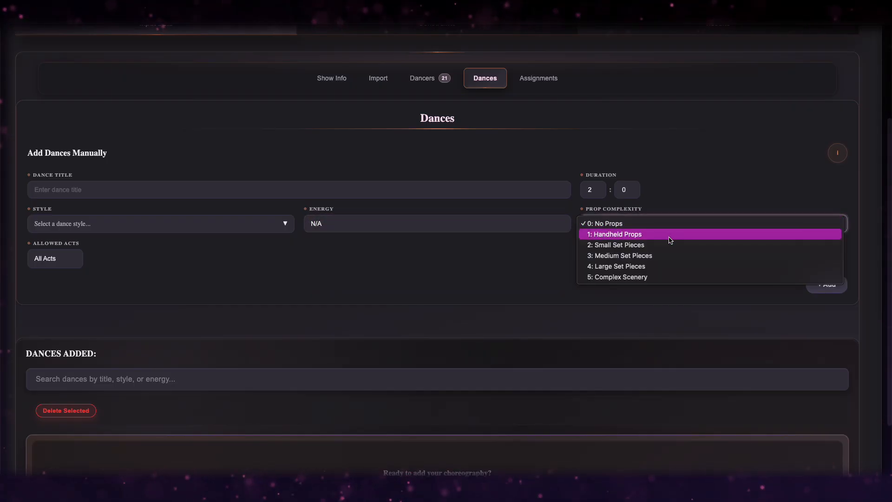
left_click(519, 269)
left_click(68, 258)
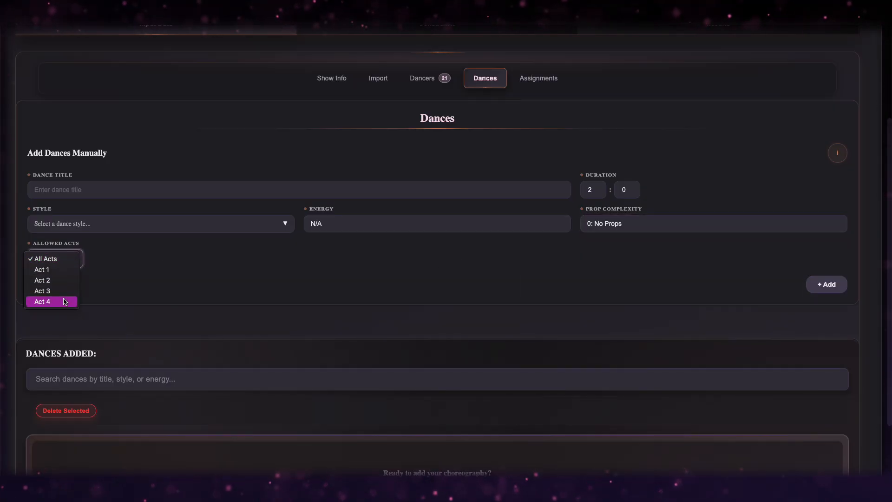
left_click(149, 288)
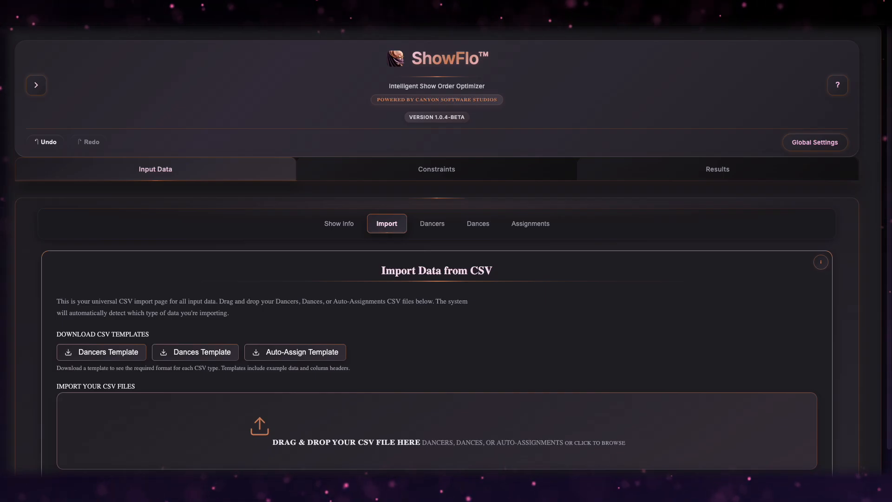
Import the 15 dances from Dances.csv and scroll through the new dance list.
left_click_drag(690, 302, 570, 408)
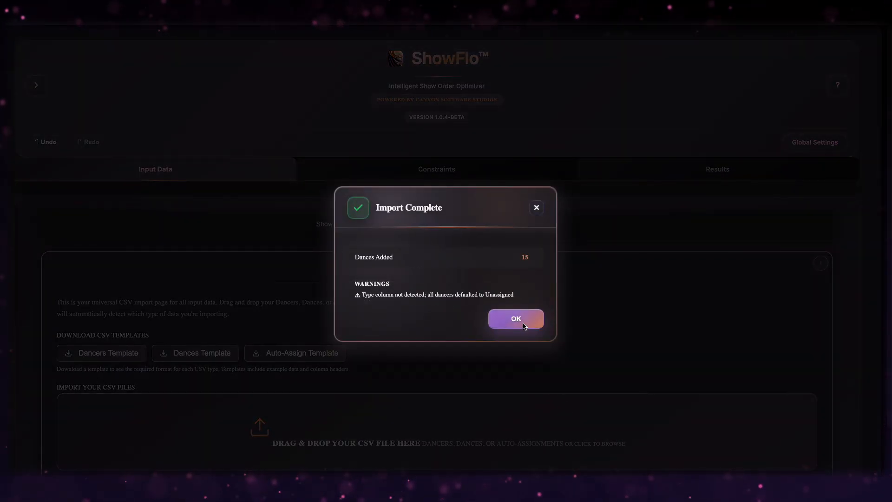
left_click(524, 323)
left_click(469, 224)
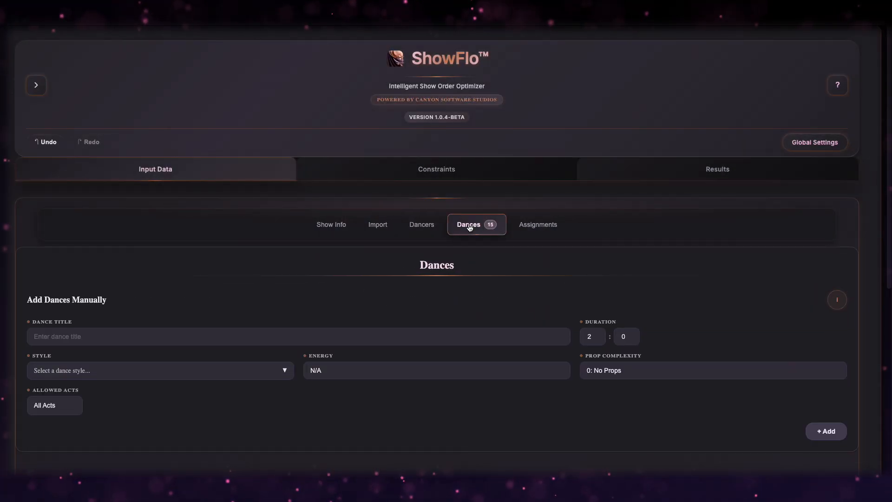
scroll(549, 277, "down", 5)
scroll(550, 278, "down", 5)
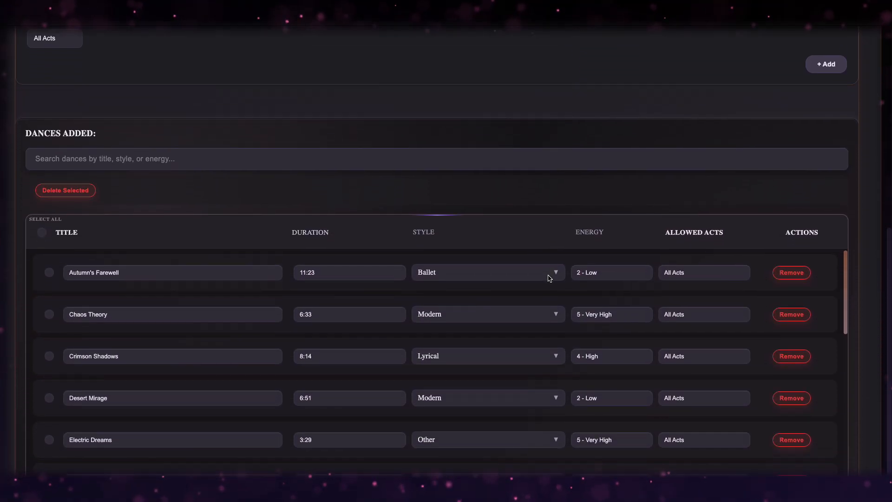
scroll(547, 315, "down", 1)
scroll(547, 315, "down", 5)
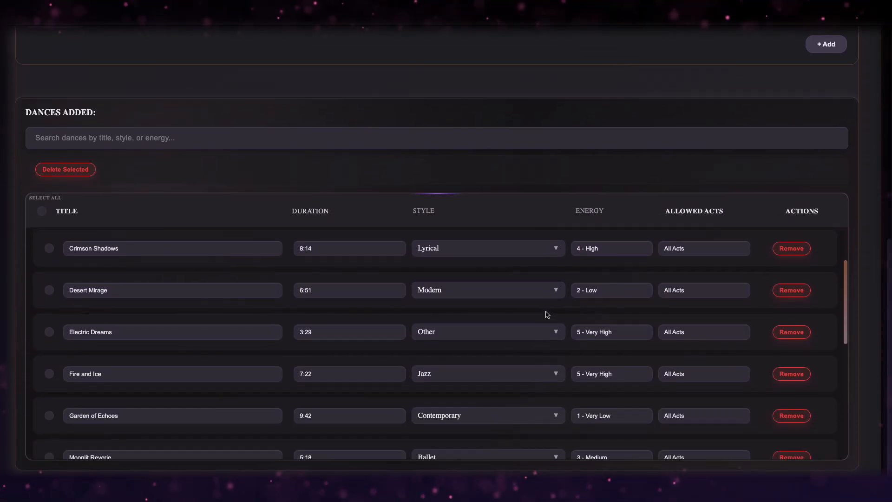
scroll(547, 315, "down", 4)
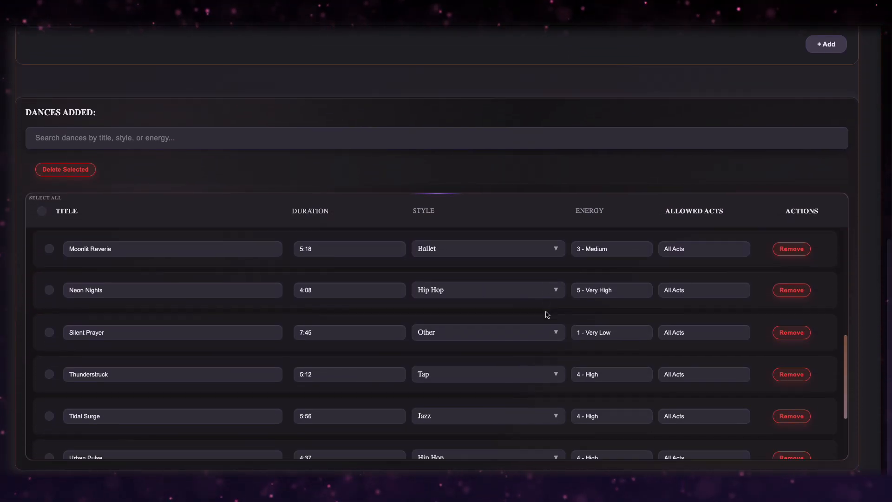
scroll(547, 315, "up", 2)
scroll(547, 314, "up", 10)
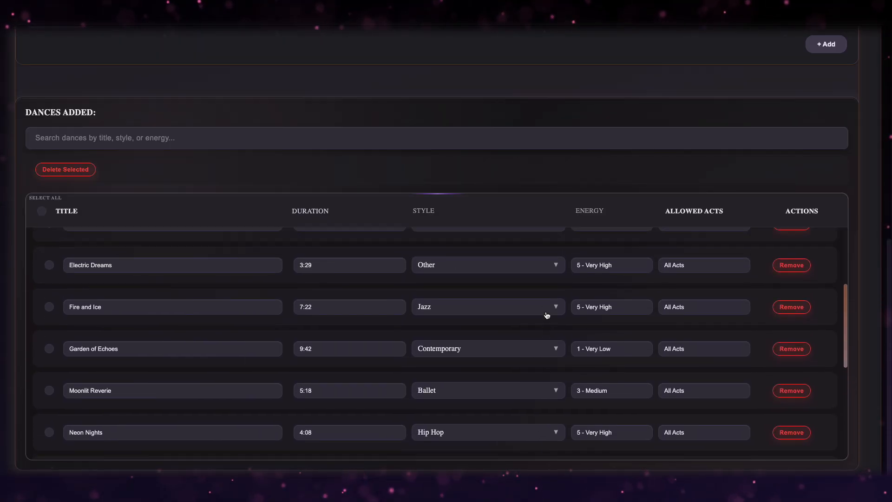
scroll(547, 315, "up", 3)
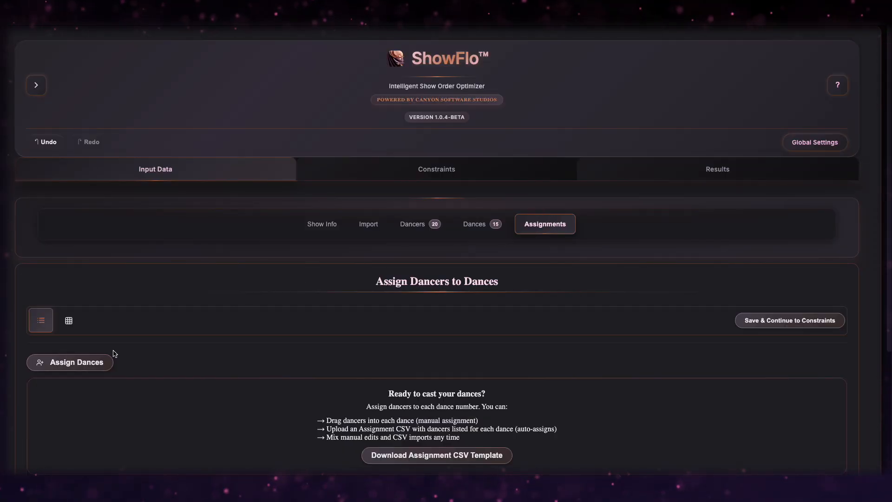
left_click(91, 363)
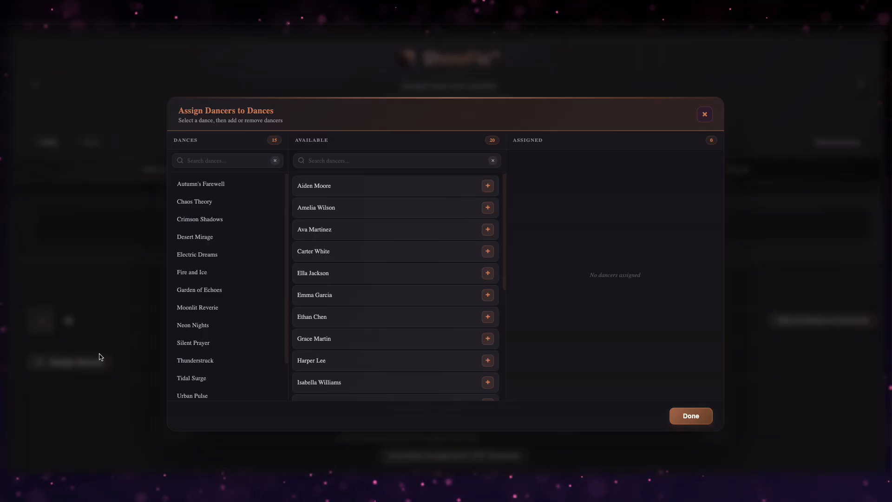
left_click(231, 307)
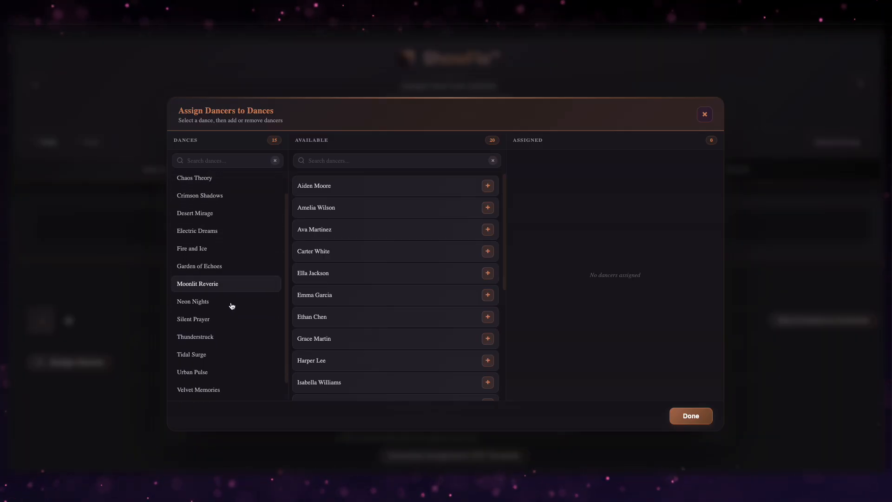
scroll(232, 306, "up", 1)
left_click(222, 183)
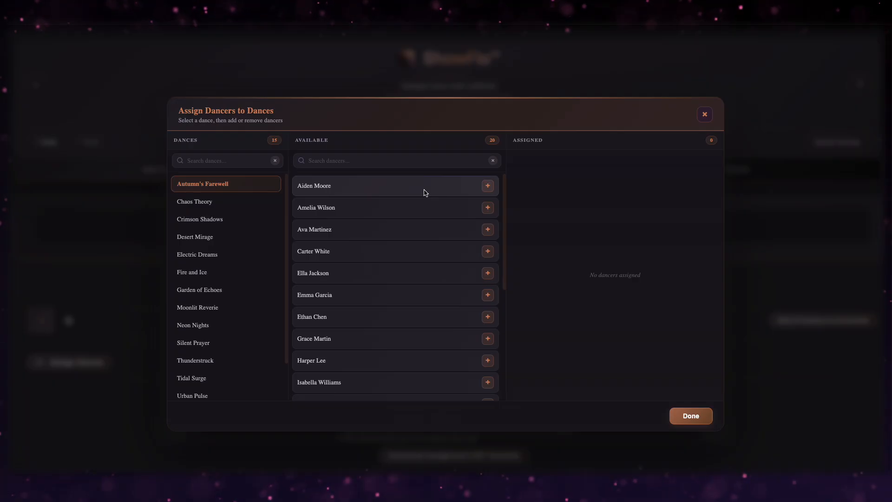
left_click(487, 185)
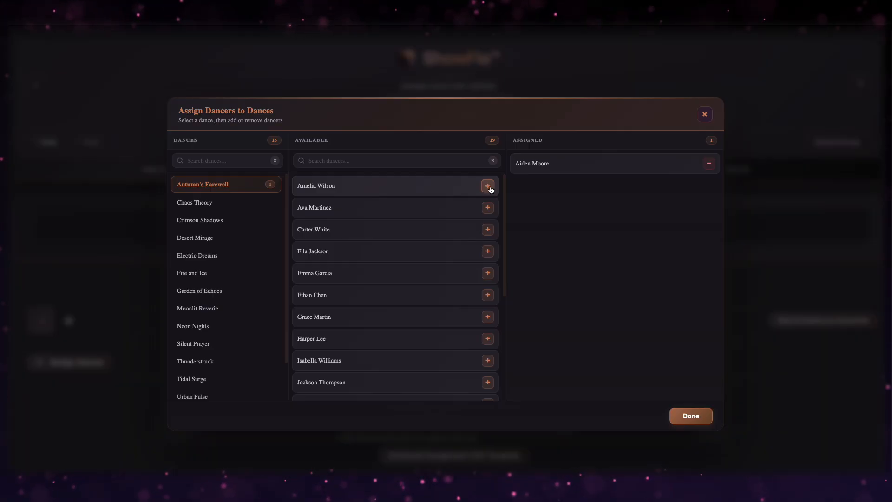
left_click(708, 163)
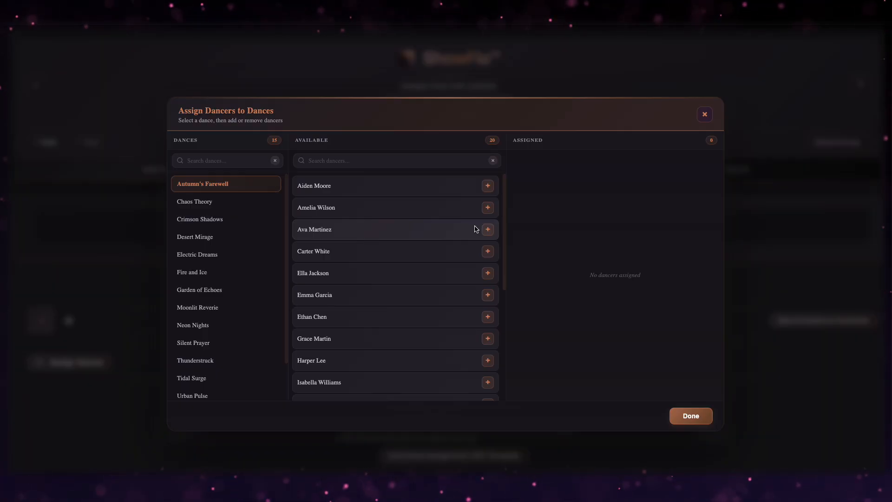
left_click(685, 414)
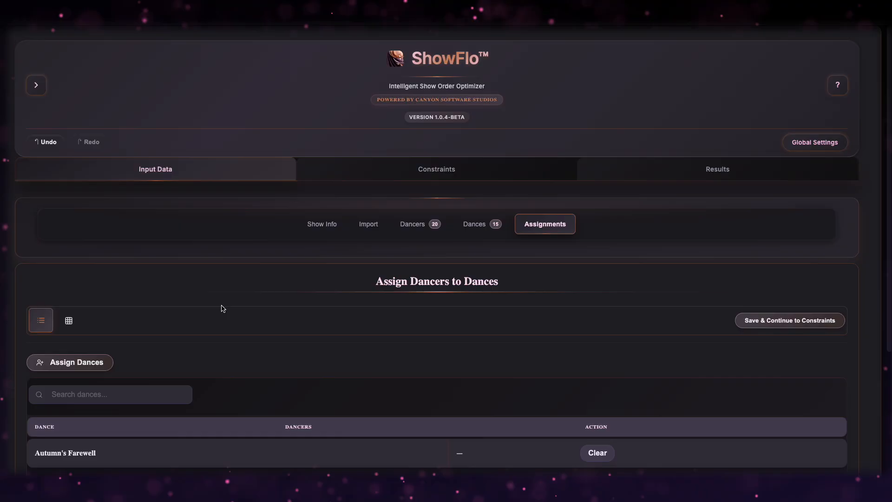
In grid view, assign the first dancer to Autumn's Farewell, Chaos Theory, Garden of Echoes, Urban Pulse and Whispers in the Wind.
scroll(221, 309, "down", 2)
scroll(223, 309, "up", 1)
scroll(221, 309, "up", 1)
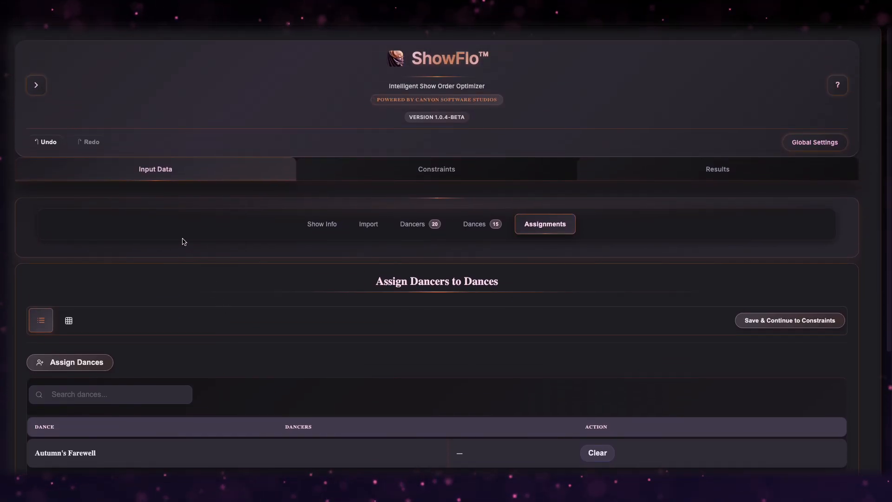
left_click(69, 321)
scroll(310, 273, "down", 3)
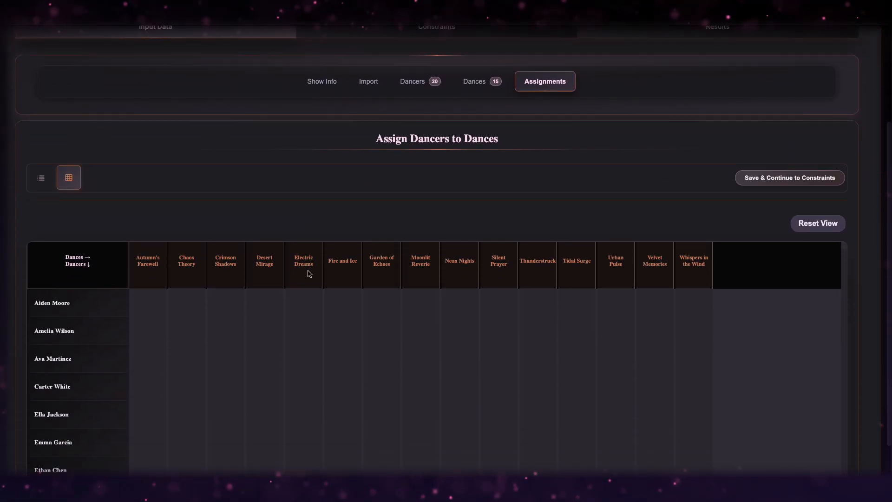
scroll(194, 198, "down", 2)
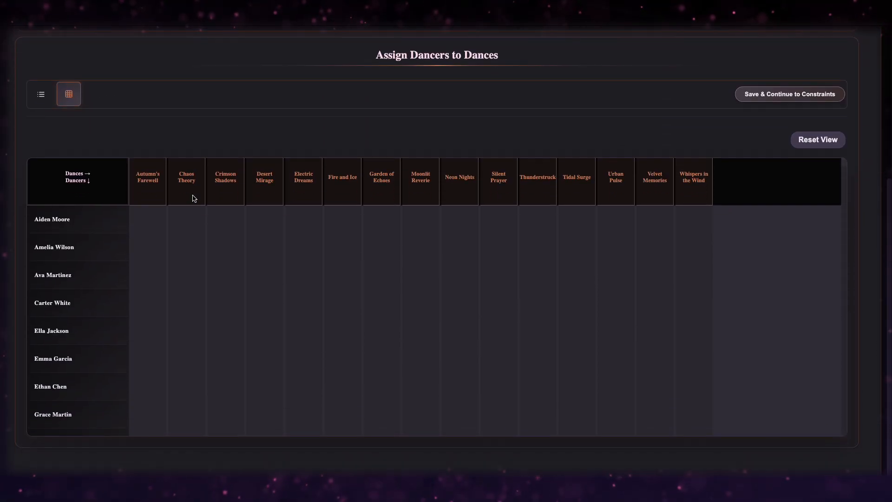
left_click(149, 225)
left_click(197, 228)
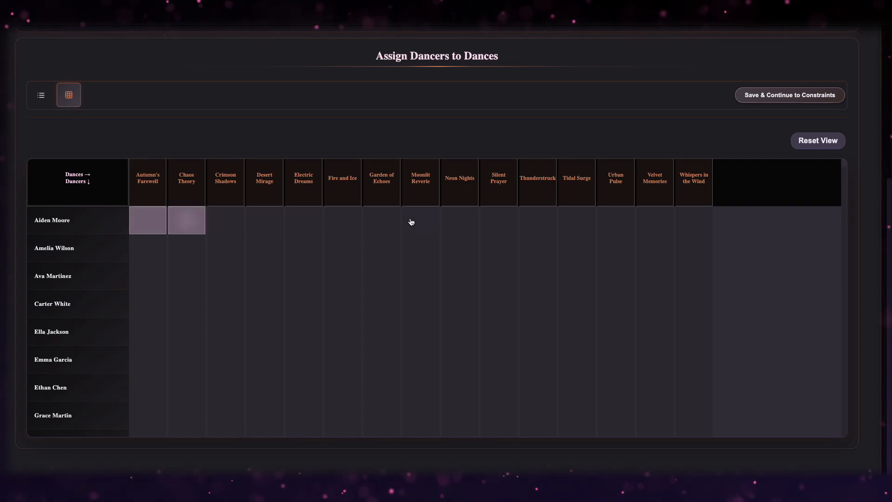
left_click(379, 222)
left_click(600, 230)
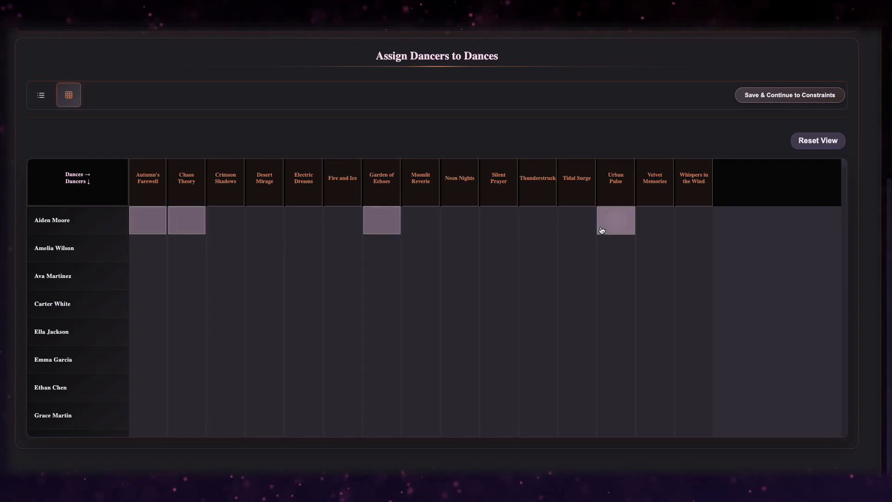
left_click(678, 229)
Assign further dancers to Crimson Shadows, Fire and Ice, Neon Nights, Urban Pulse, Chaos Theory and Electric Dreams.
left_click(229, 250)
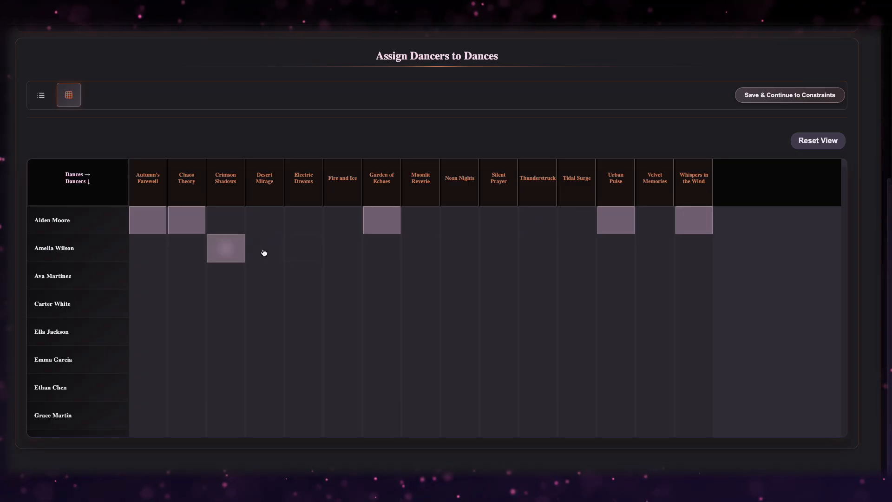
left_click(332, 252)
left_click(462, 257)
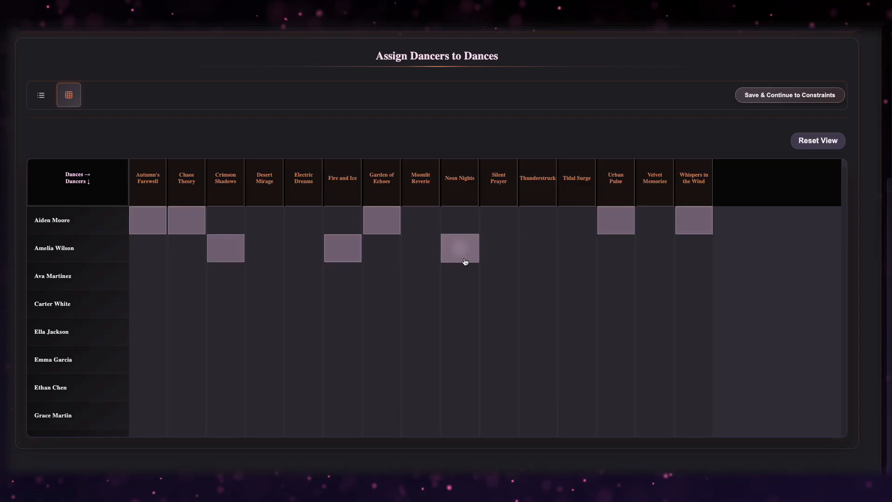
left_click(618, 247)
left_click(179, 283)
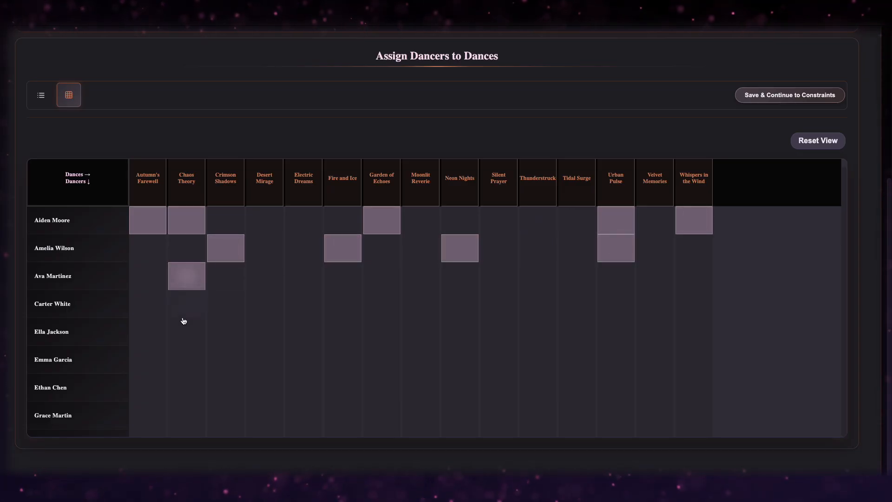
left_click(233, 312)
left_click(307, 358)
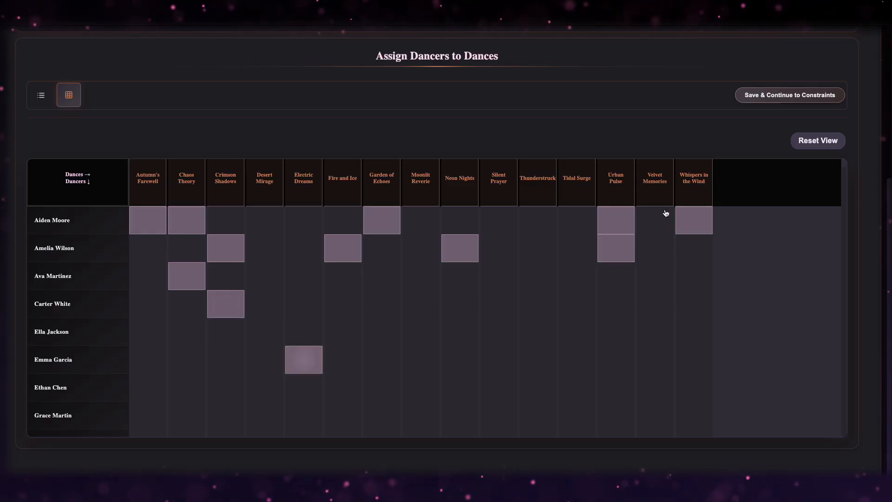
Return to list view and glance at the dance-by-dance assignment editor.
left_click(41, 95)
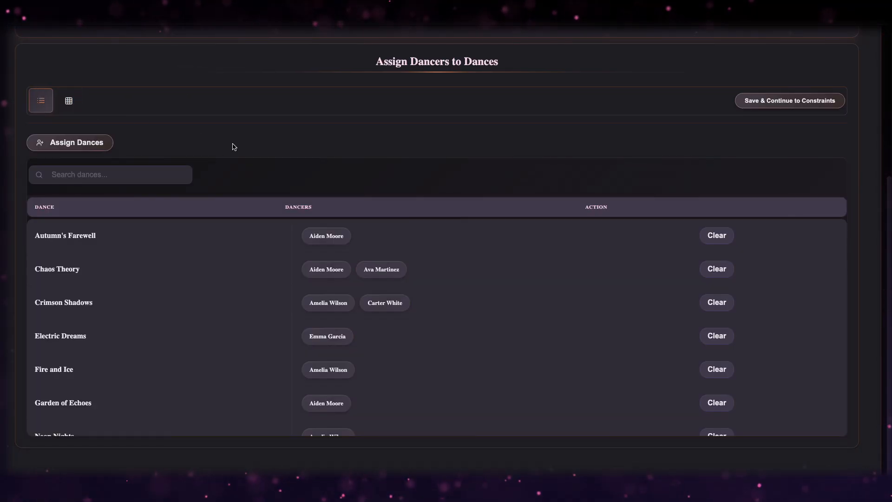
left_click(93, 237)
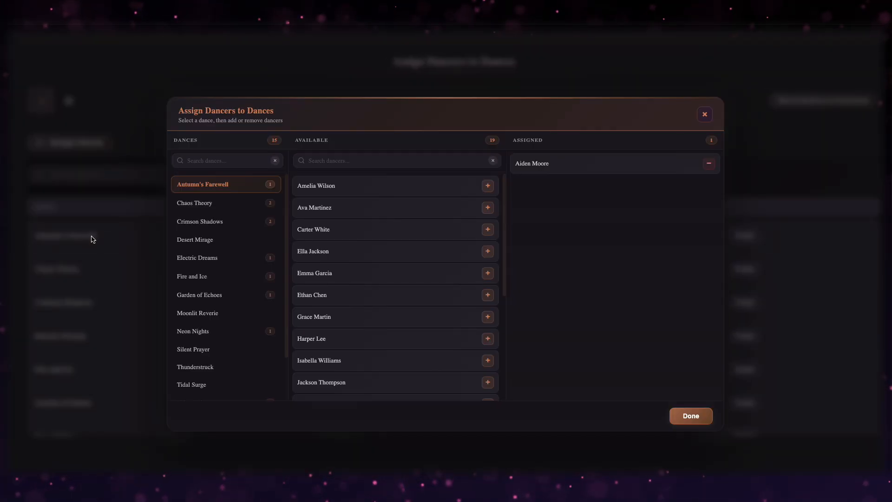
left_click(705, 114)
scroll(343, 173, "up", 5)
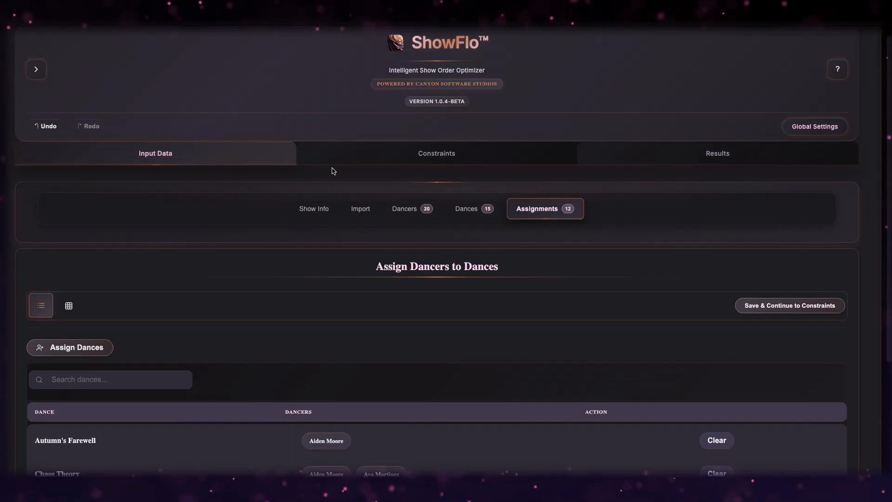
Import the roster CSV and browse the resulting 33 assignments.
left_click(361, 209)
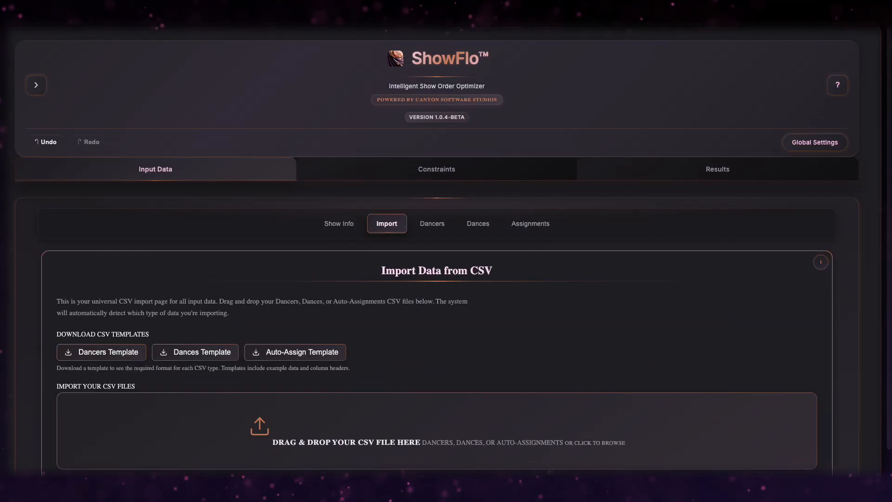
left_click_drag(520, 416, 520, 415)
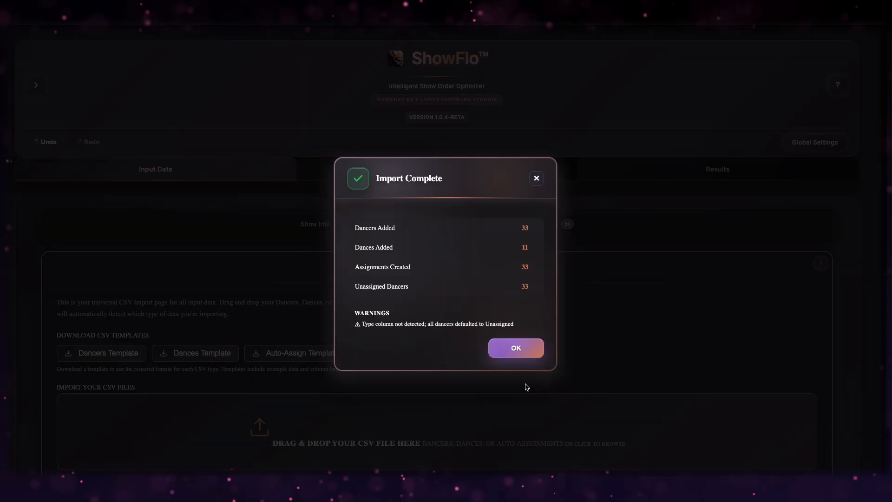
left_click(531, 351)
left_click(542, 224)
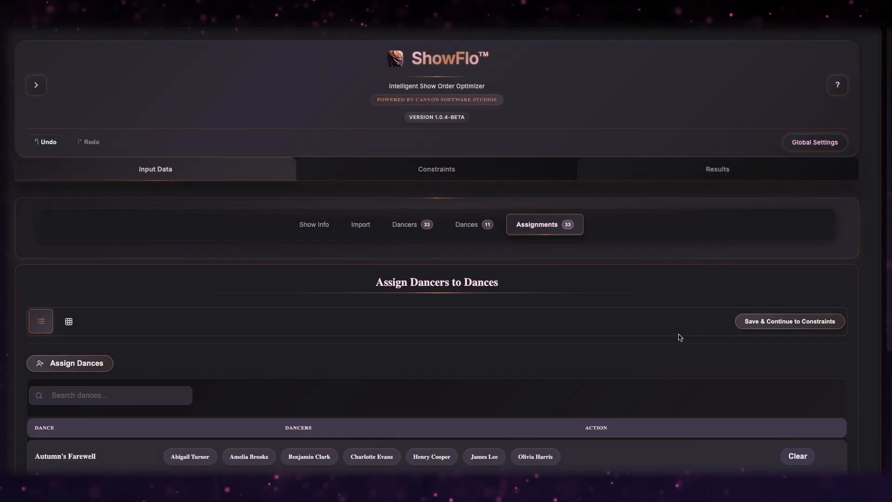
scroll(674, 336, "down", 5)
scroll(571, 374, "down", 2)
scroll(572, 375, "up", 2)
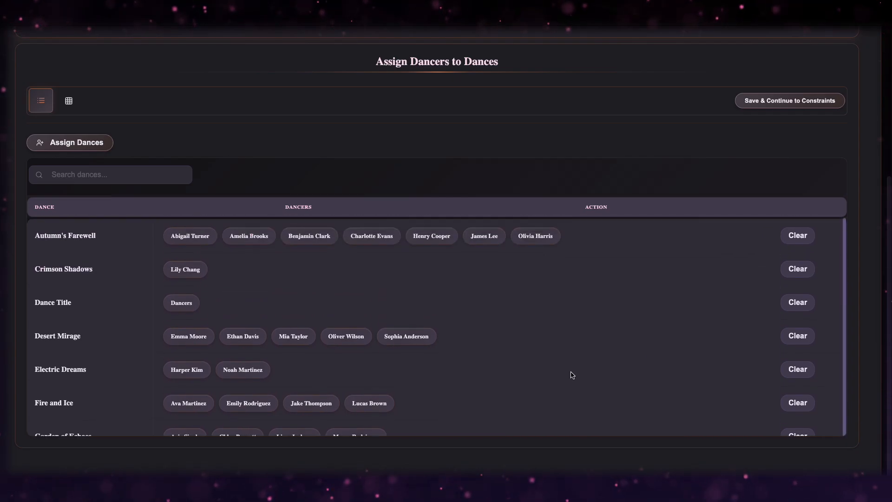
scroll(572, 374, "up", 3)
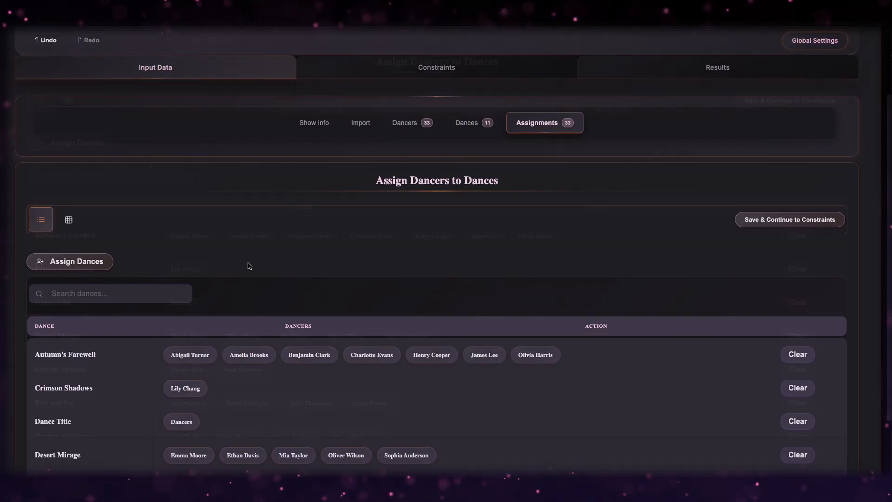
scroll(249, 266, "down", 3)
Review casts for Autumn's Farewell, Crimson Shadows, Dance Title and Desert Mirage, then show the grid view.
left_click(92, 148)
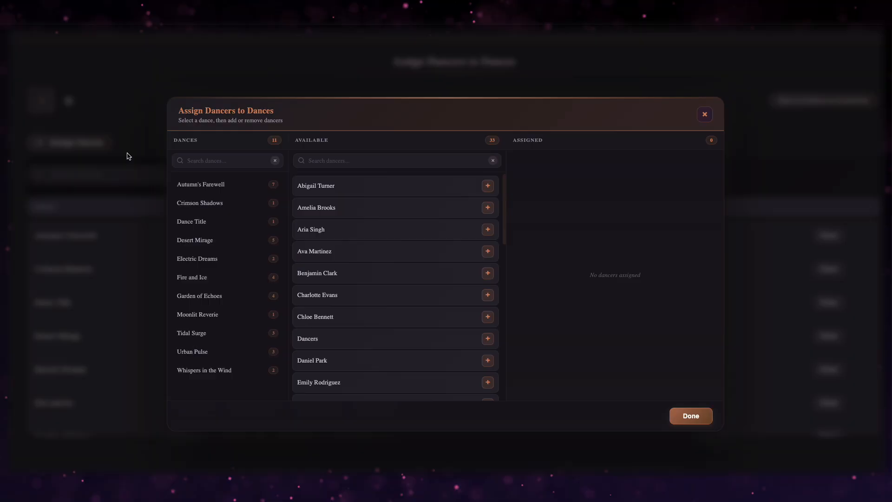
left_click(215, 189)
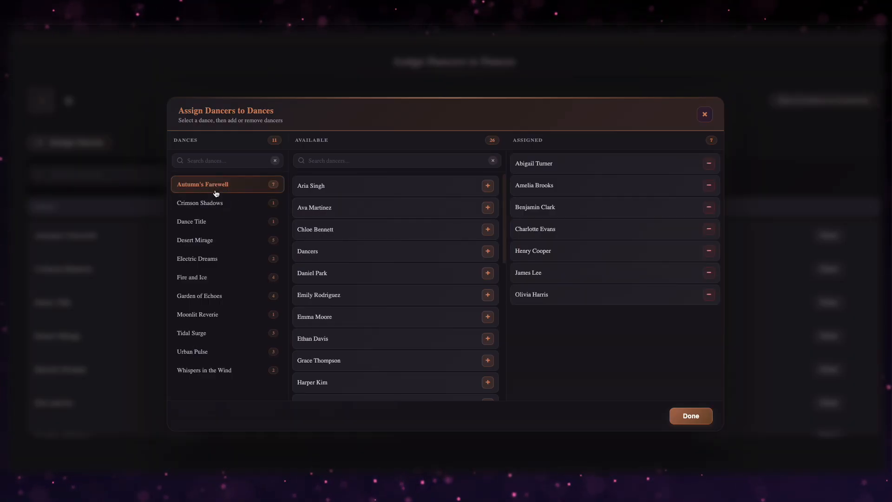
left_click(213, 205)
left_click(212, 223)
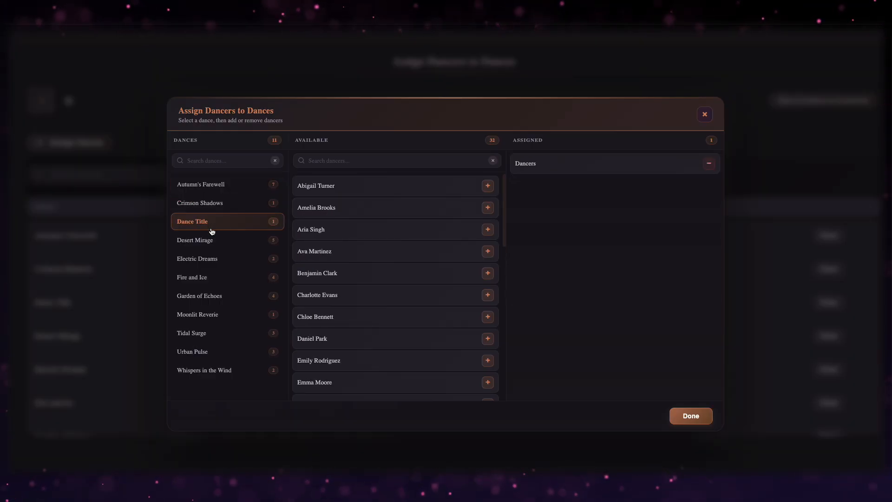
left_click(212, 240)
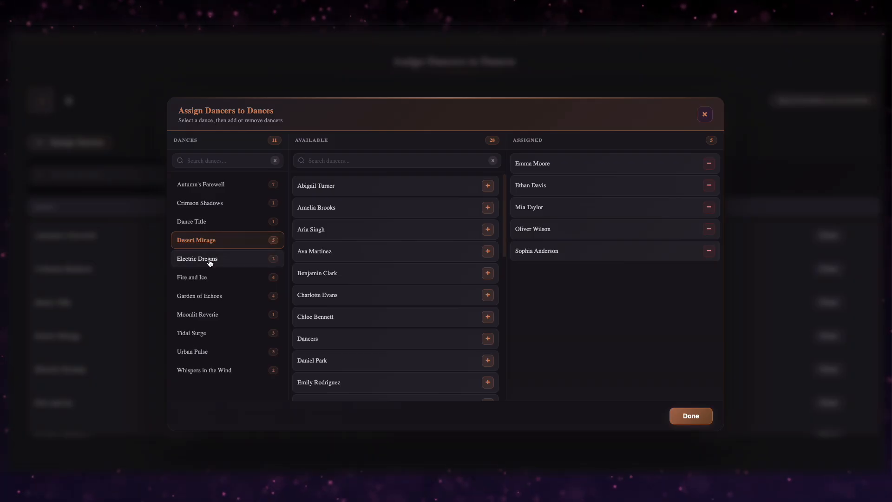
left_click(703, 414)
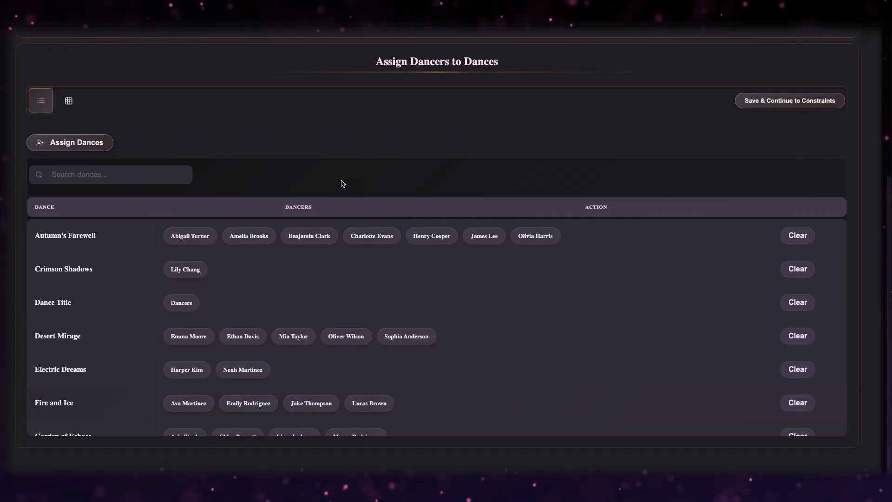
scroll(340, 183, "up", 1)
left_click(68, 135)
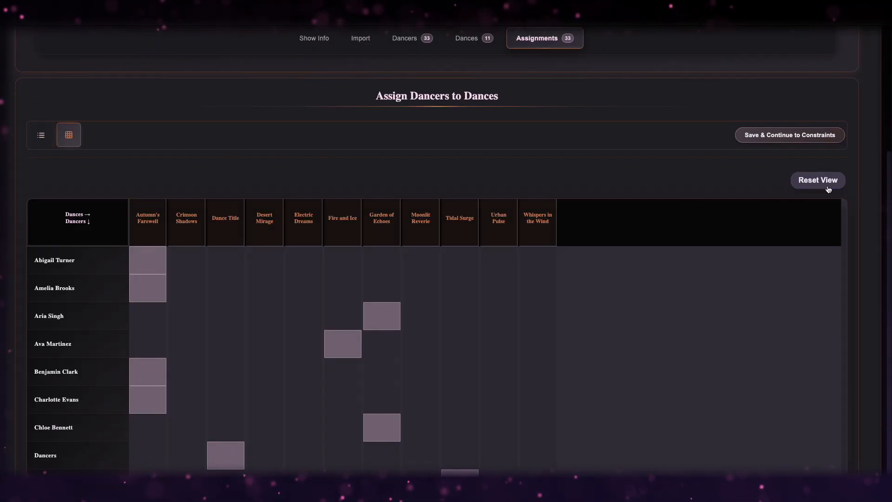
Switch back to list view and scroll through the imported assignments table.
left_click(40, 135)
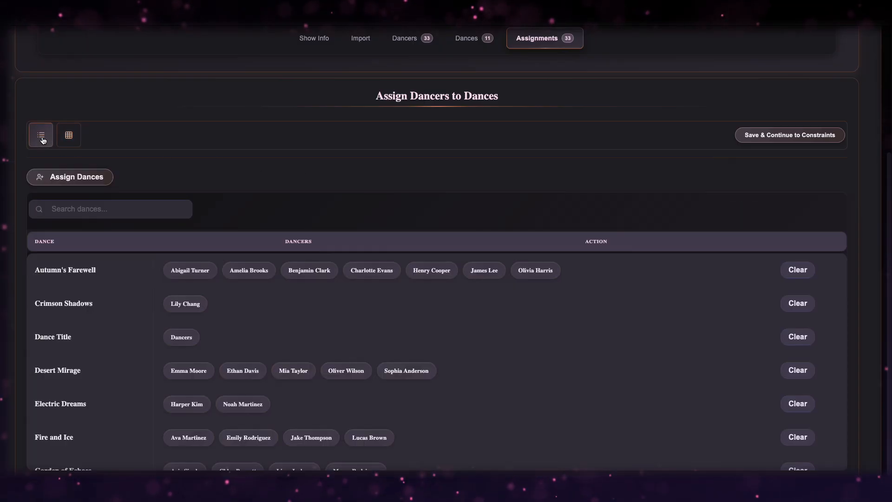
scroll(669, 330, "down", 3)
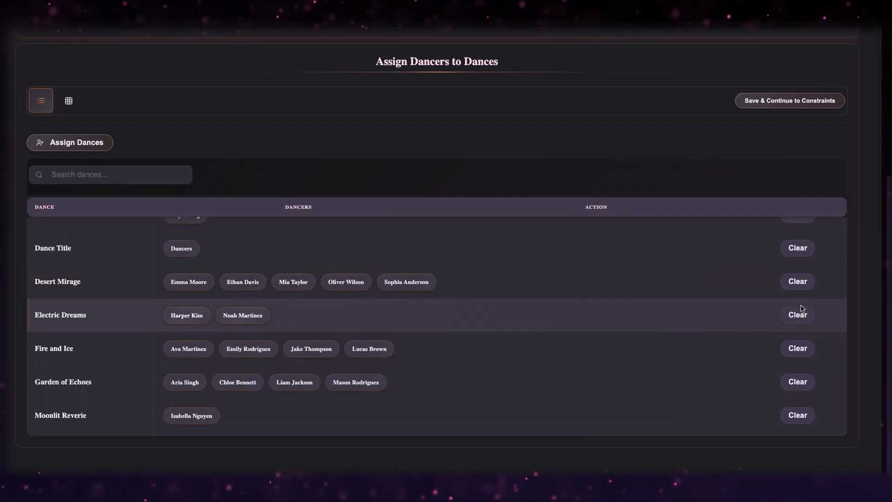
scroll(801, 308, "up", 2)
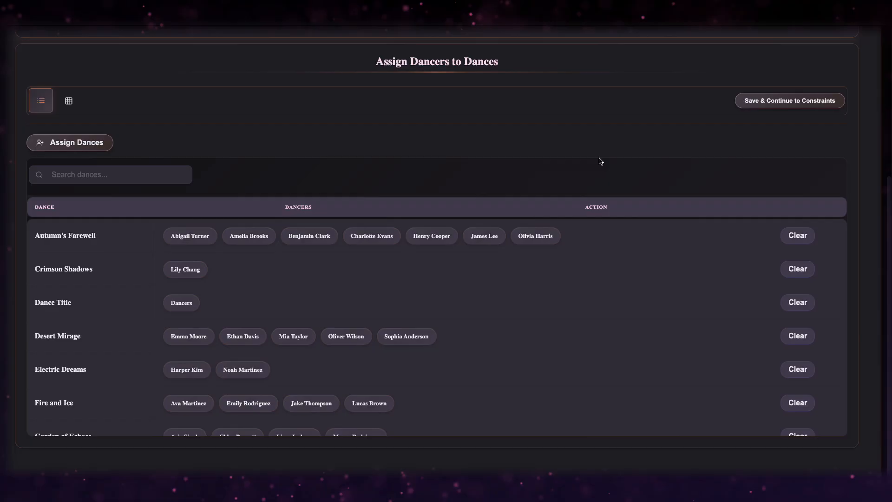
scroll(598, 162, "up", 3)
scroll(599, 161, "up", 2)
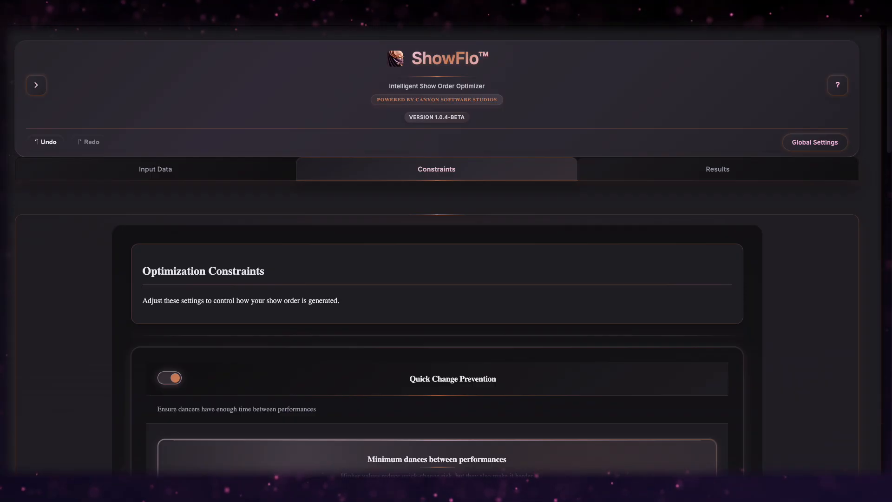
Require at least 3 dances between a dancer's performances.
scroll(832, 281, "down", 5)
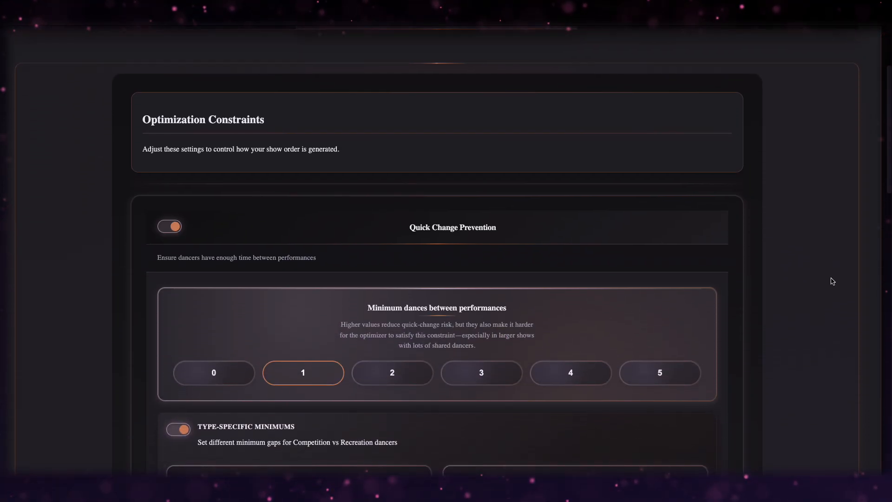
scroll(831, 281, "down", 2)
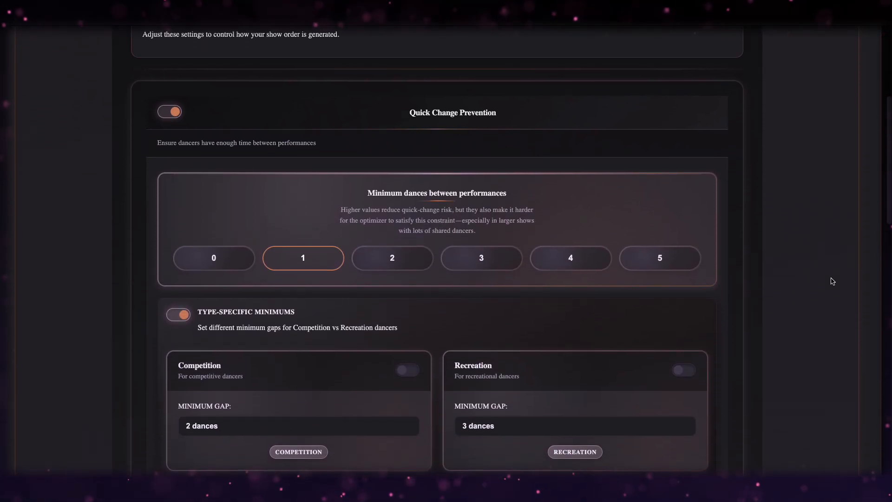
scroll(832, 281, "down", 1)
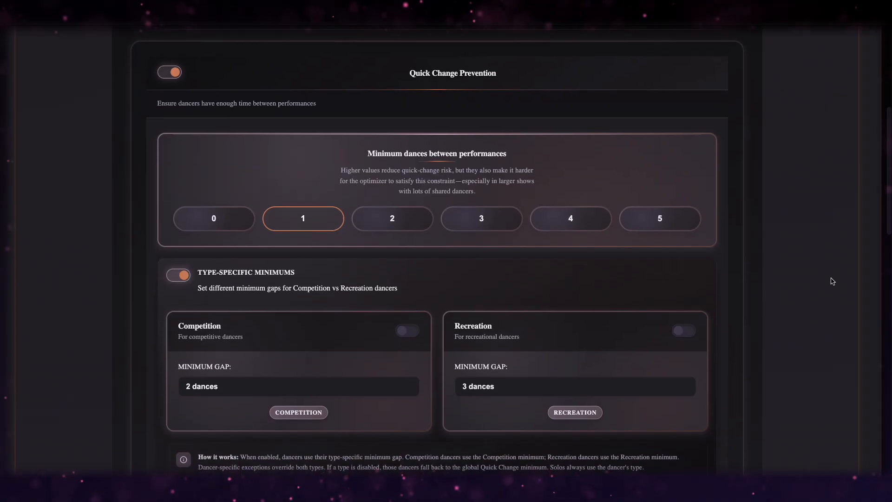
left_click(422, 226)
left_click(477, 227)
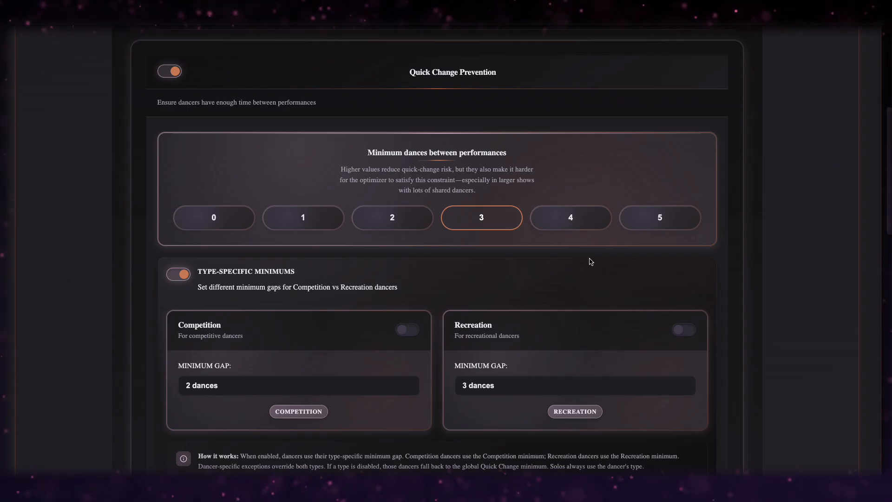
Try Competition and Recreation specific gaps, then turn Type-Specific Minimums off.
scroll(589, 259, "down", 3)
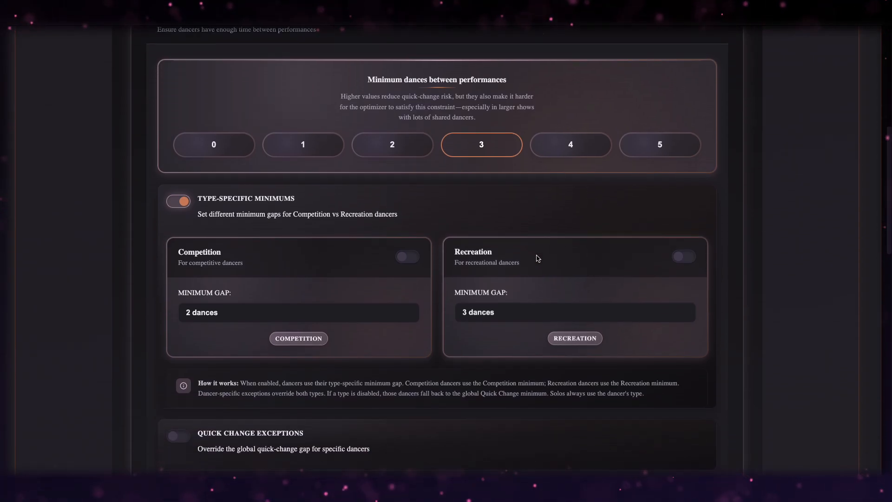
left_click(408, 258)
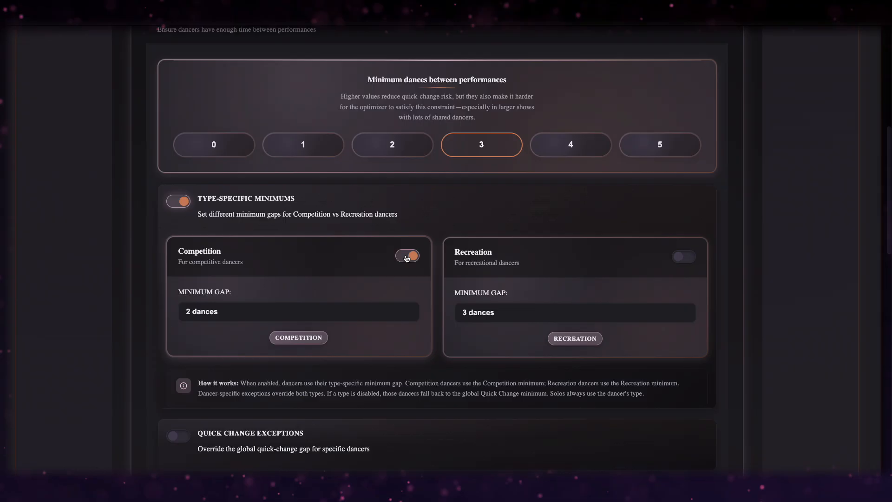
left_click(406, 257)
left_click(690, 262)
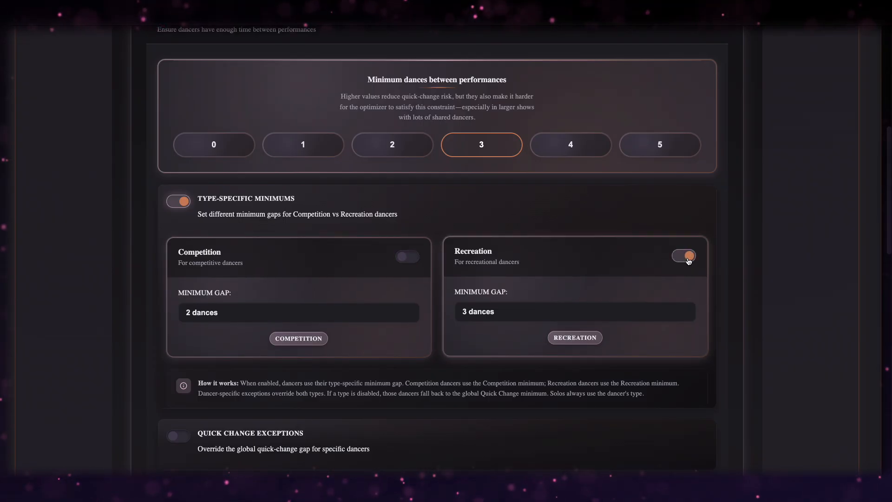
left_click(688, 260)
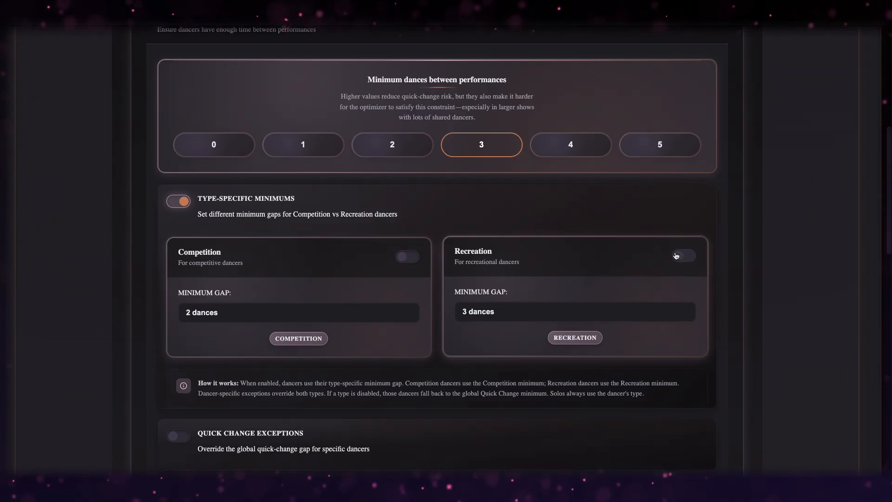
left_click(182, 204)
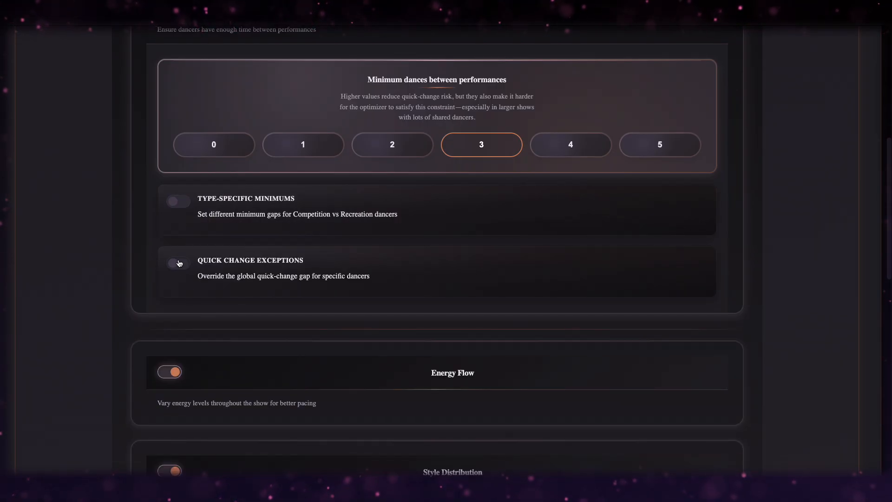
Enable Quick Change Exceptions and start an exception without saving one.
left_click(179, 263)
scroll(134, 263, "down", 2)
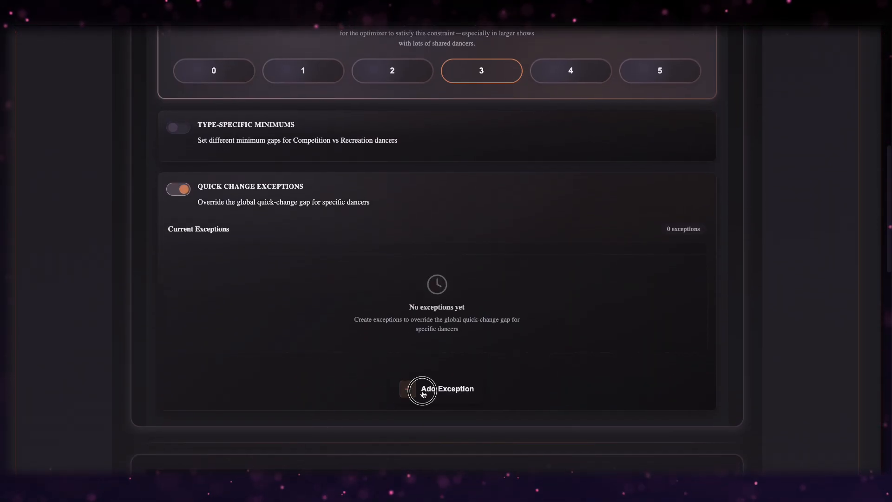
left_click(420, 389)
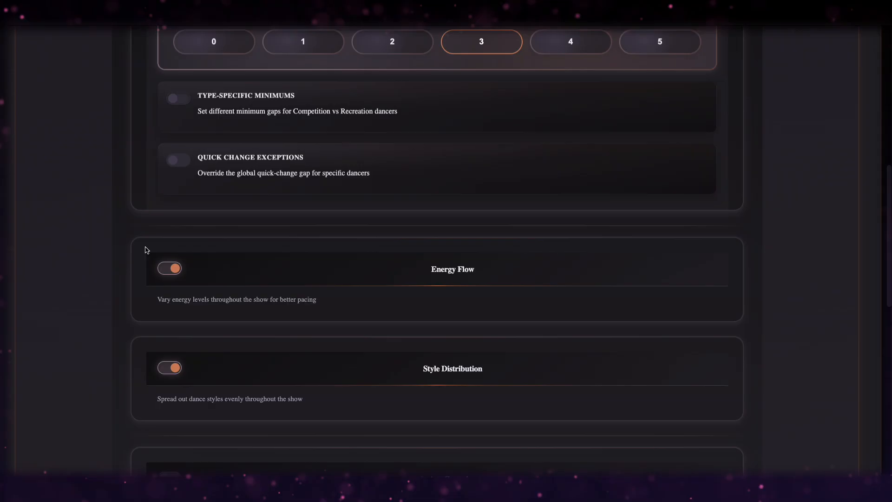
scroll(146, 249, "down", 3)
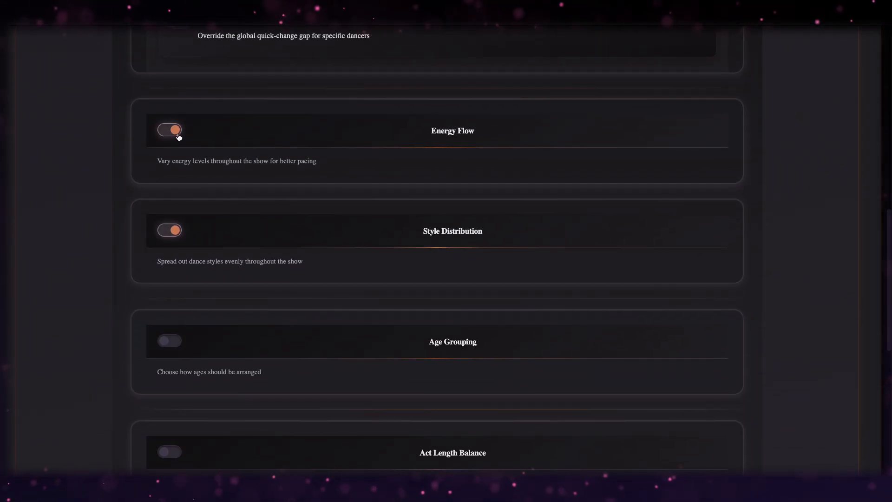
Turn Age Grouping on with Mixed Throughout ordering, leaving younger-dancer extra rest off.
scroll(179, 137, "up", 1)
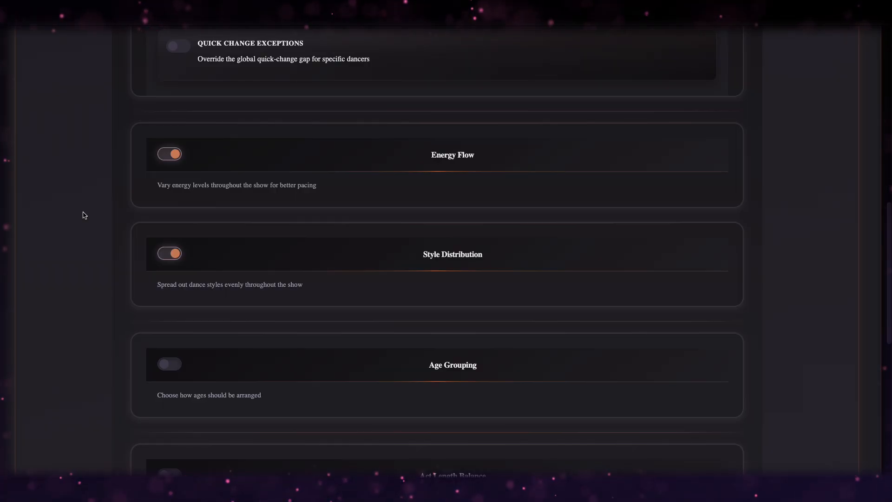
scroll(85, 215, "down", 1)
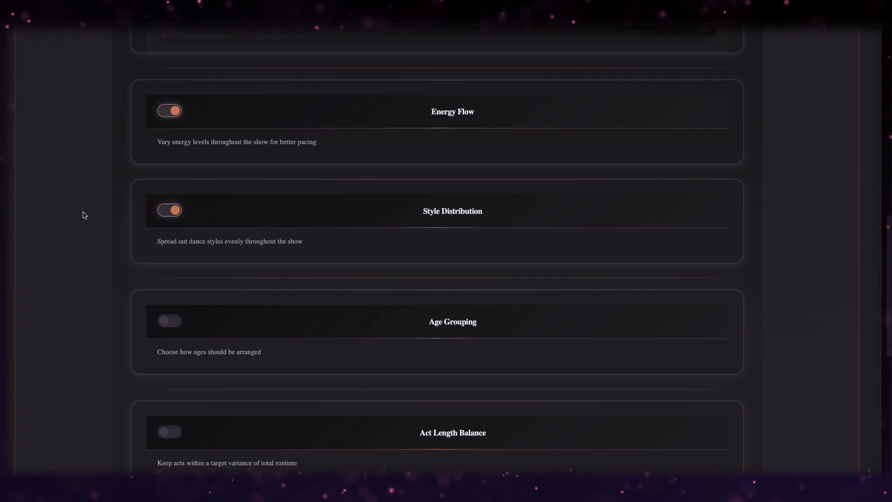
scroll(84, 214, "down", 3)
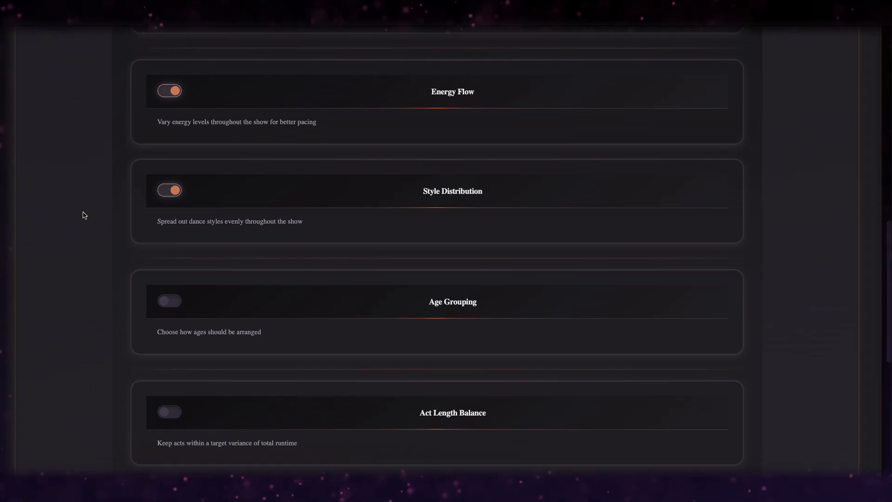
left_click(170, 208)
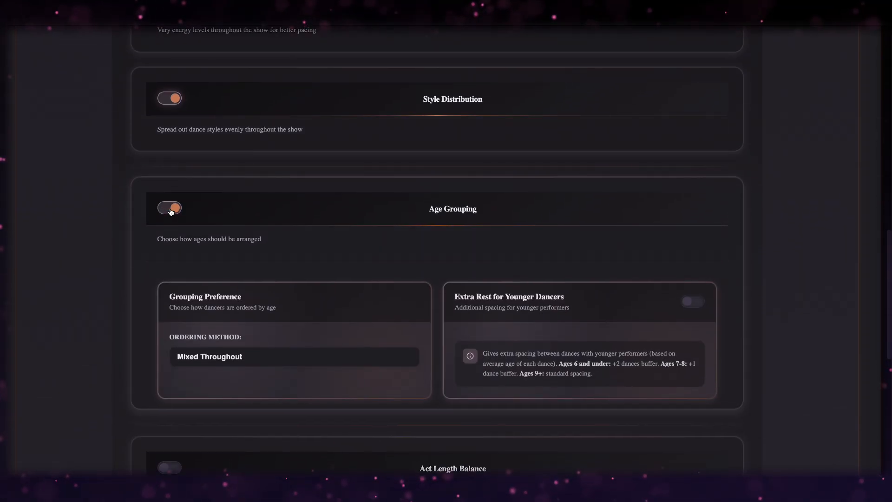
scroll(171, 212, "down", 1)
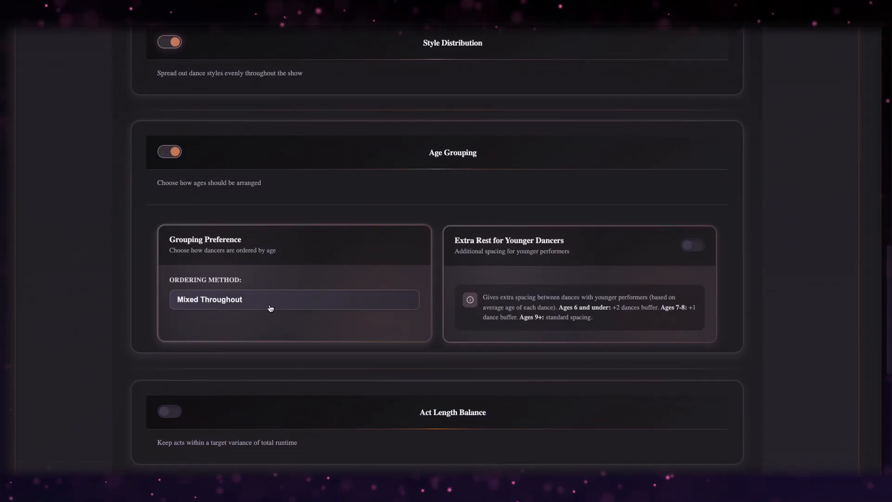
left_click(270, 308)
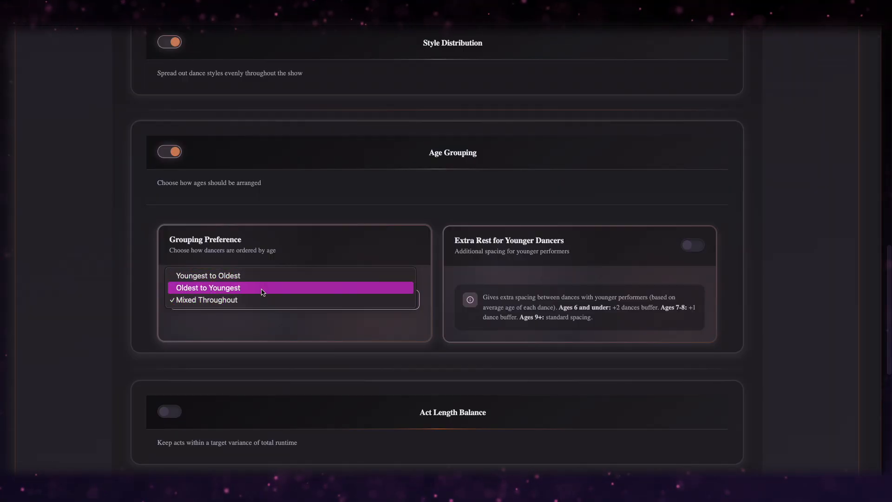
left_click(260, 319)
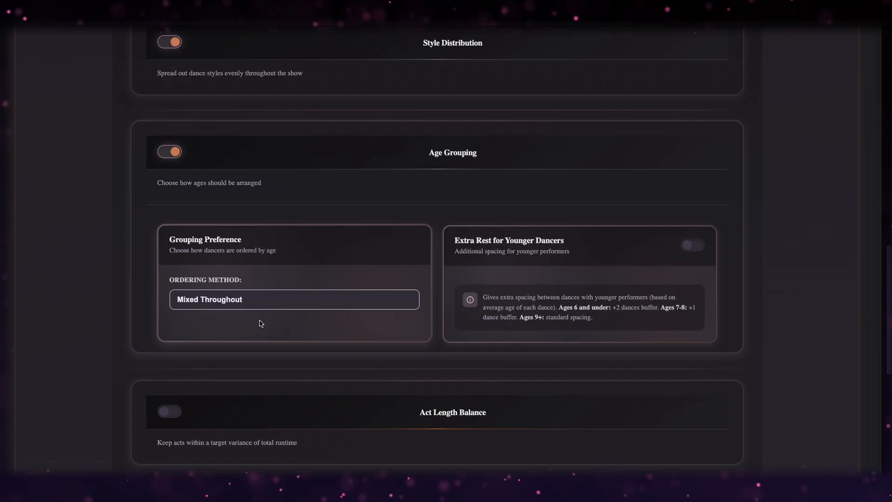
left_click(696, 244)
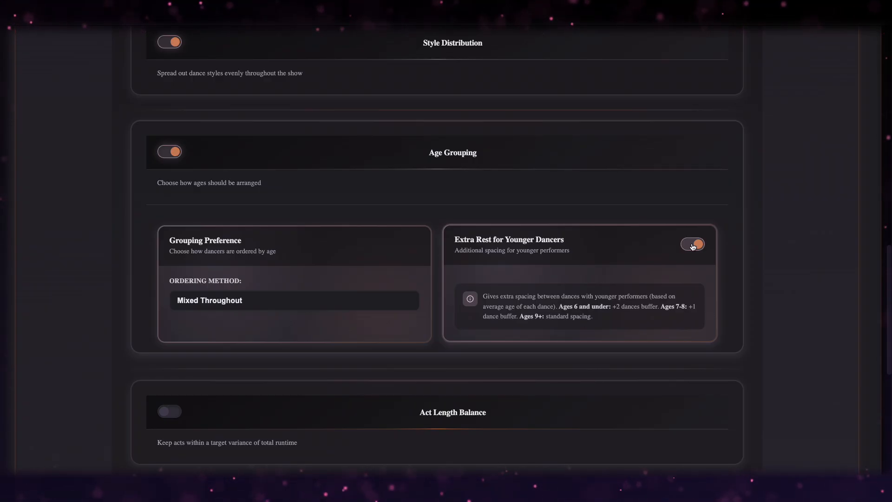
left_click(692, 245)
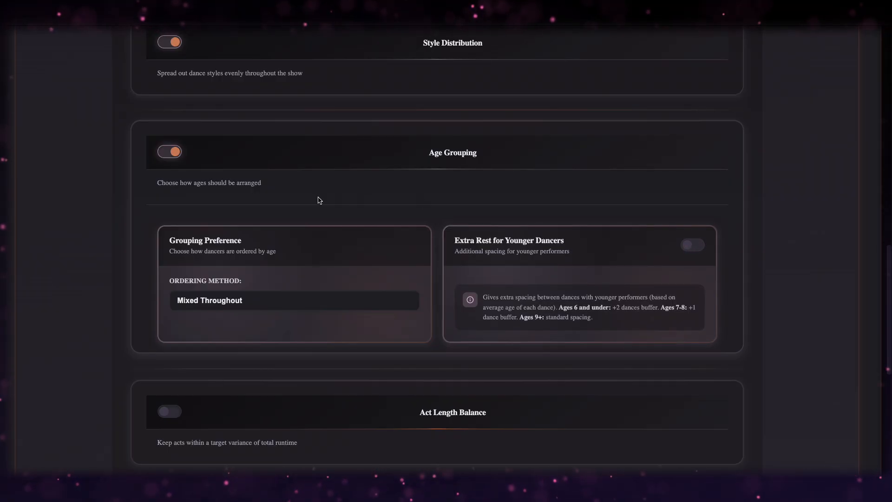
scroll(152, 244, "down", 3)
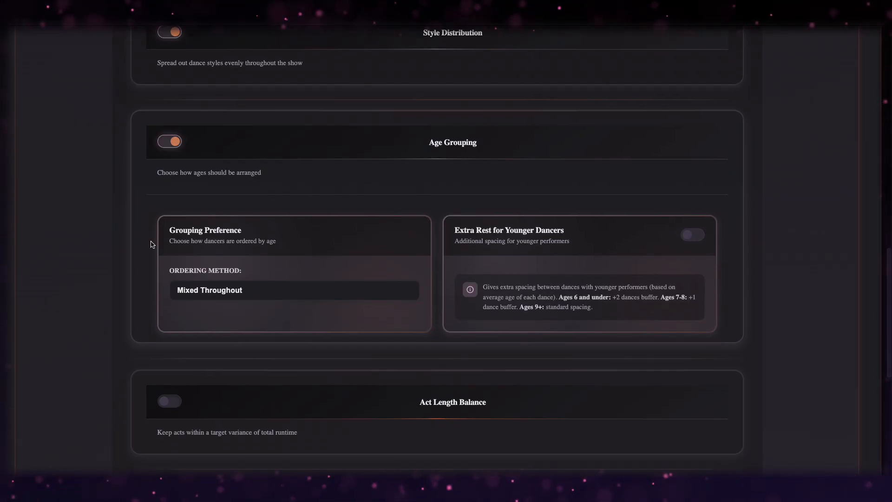
Enable Act Length Balance with a Maximum Variance of 15%.
left_click(164, 253)
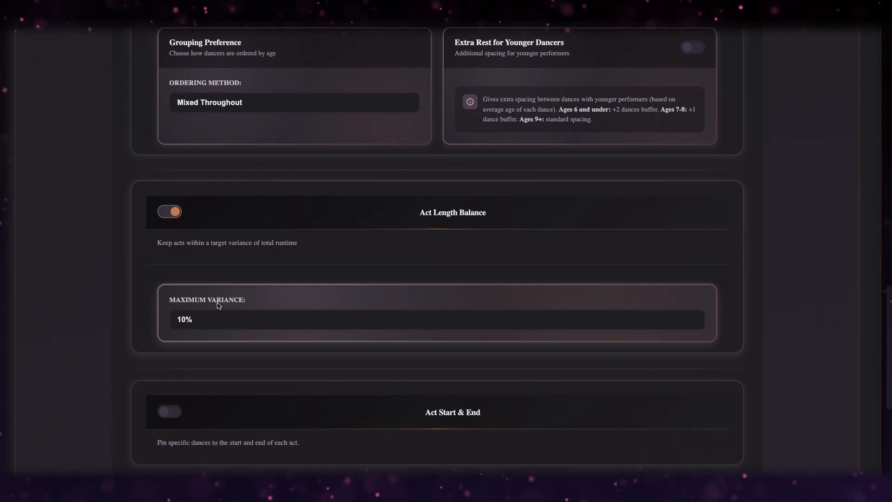
left_click(222, 320)
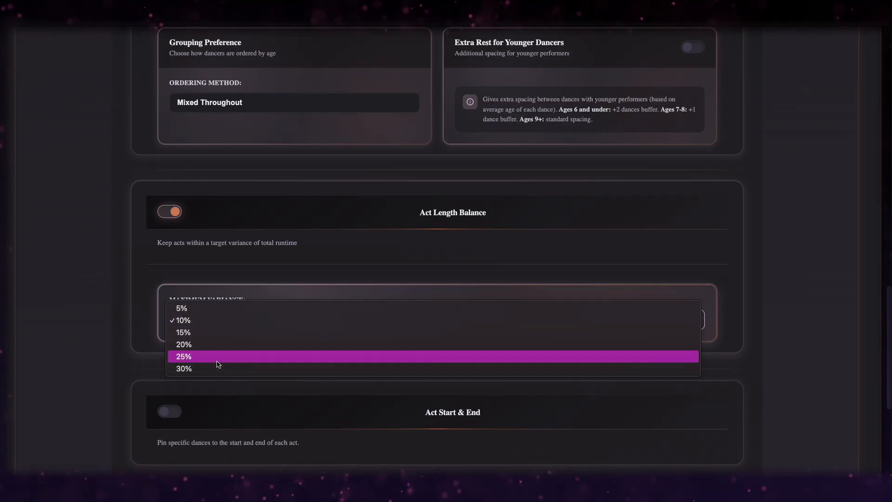
left_click(219, 333)
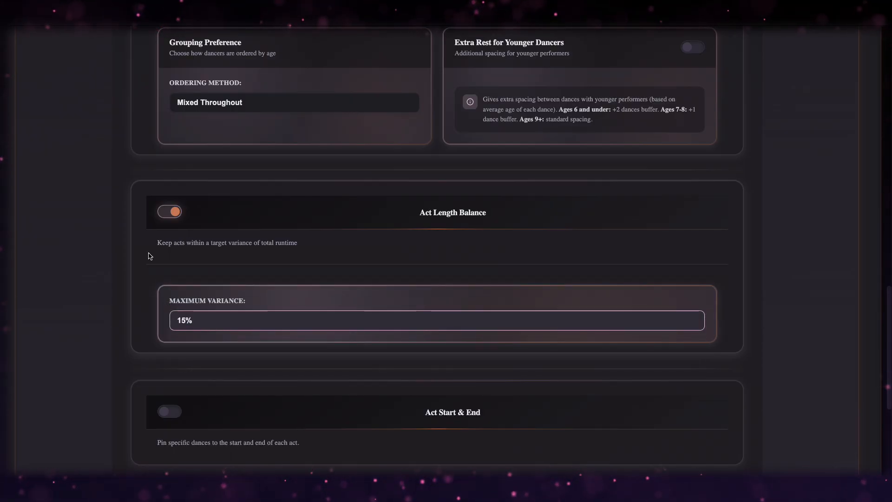
scroll(147, 255, "down", 3)
scroll(113, 279, "down", 2)
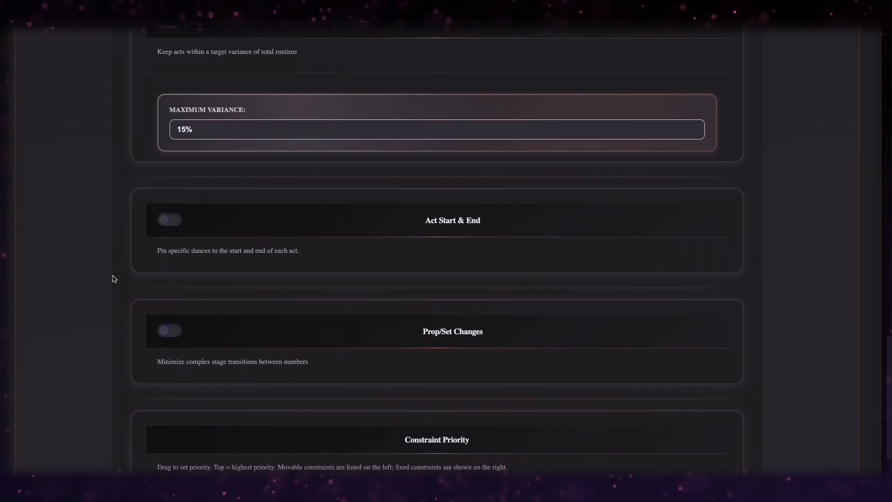
Enable Act Start & End; pin Autumn's Farewell to open Act 1 and Desert Mirage to close it.
left_click(171, 219)
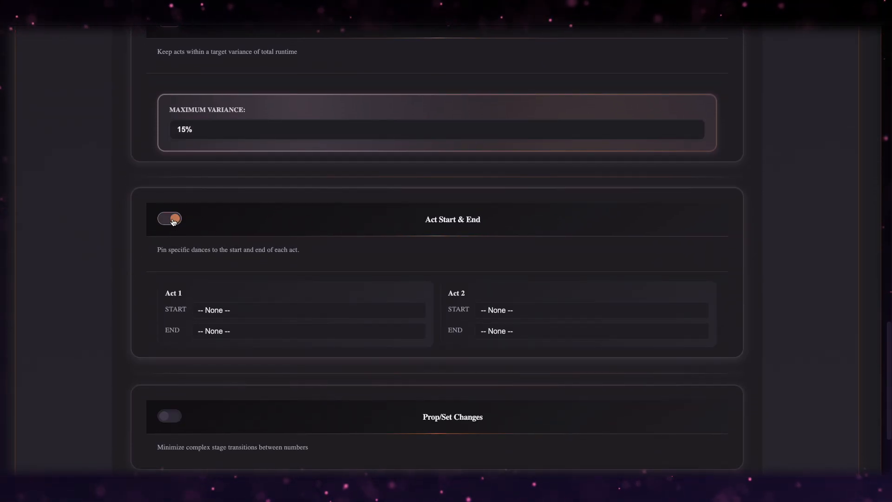
left_click(243, 312)
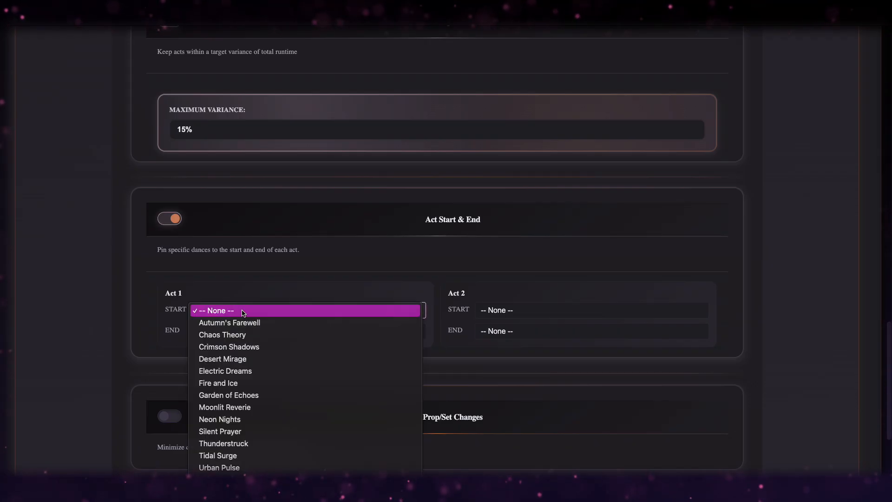
left_click(243, 323)
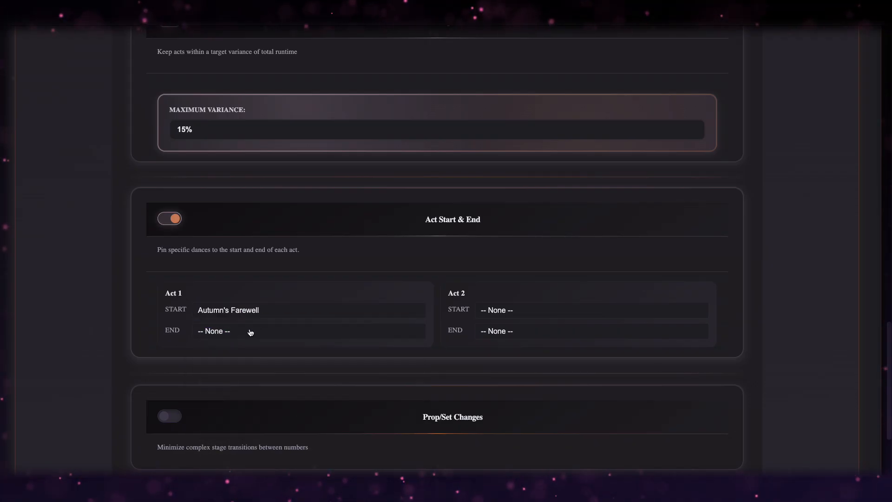
left_click(250, 332)
left_click(251, 377)
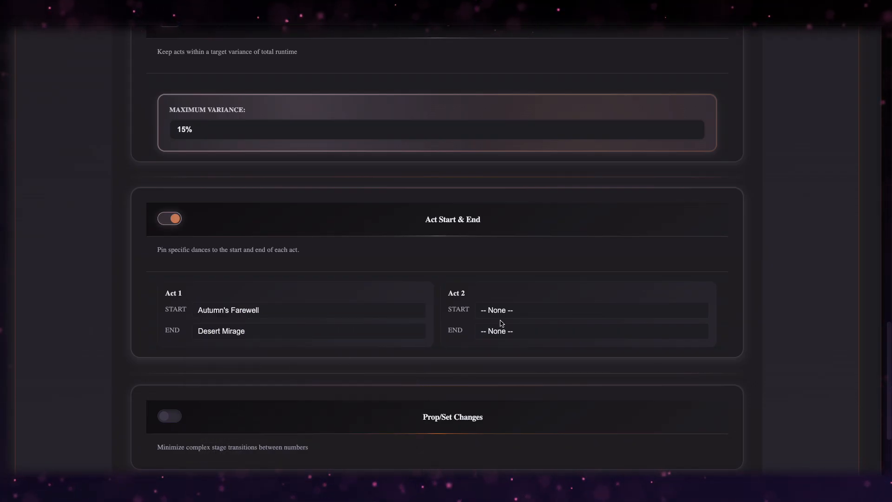
Pin Chaos Theory to open Act 2 and Thunderstruck to close it.
left_click(519, 310)
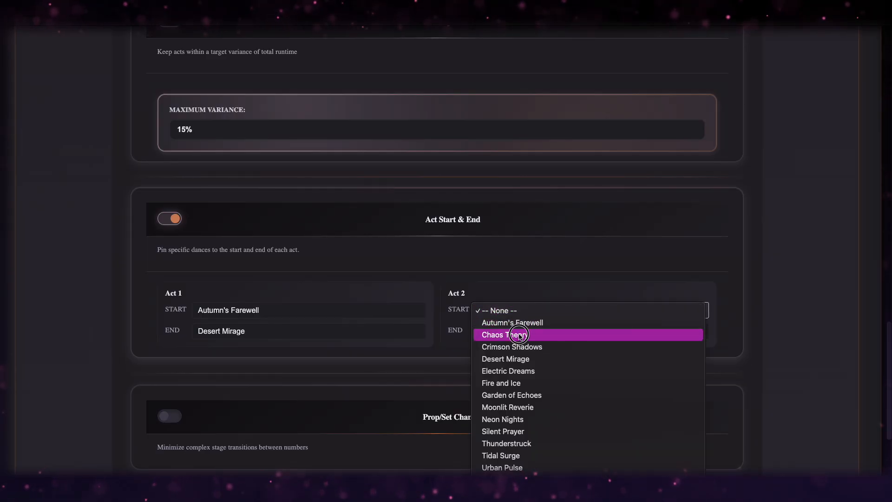
left_click(519, 334)
left_click(517, 331)
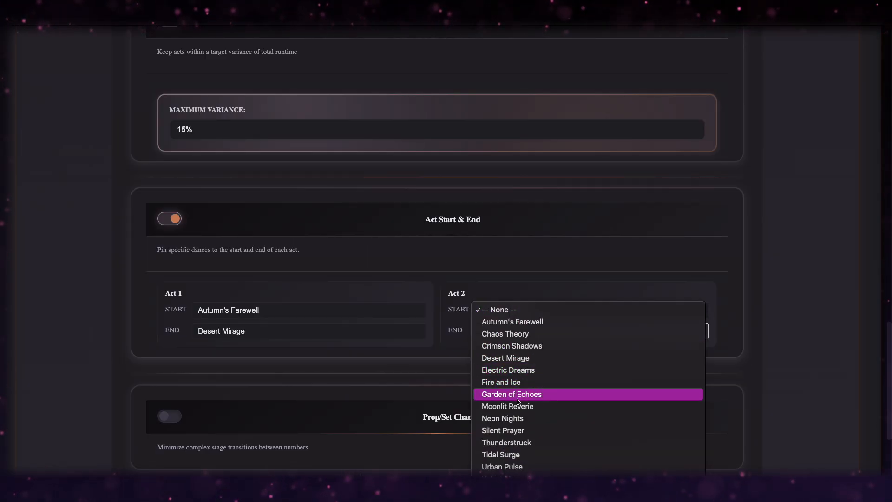
left_click(511, 442)
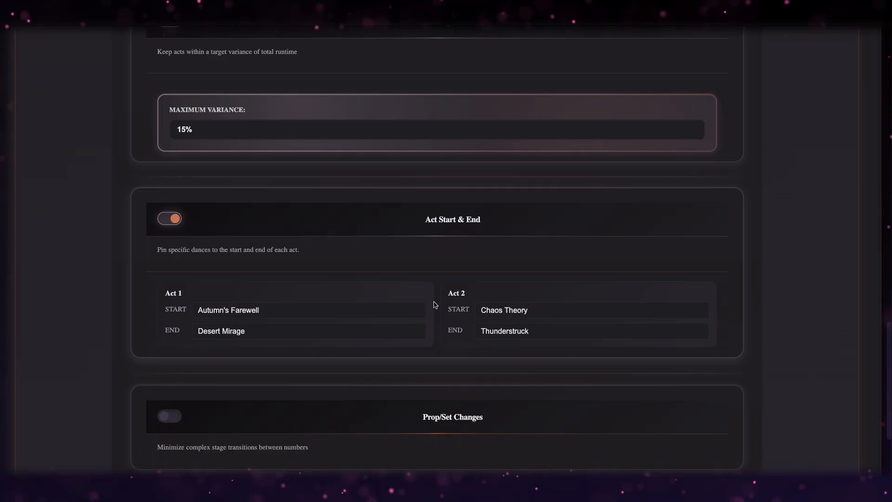
scroll(435, 305, "down", 5)
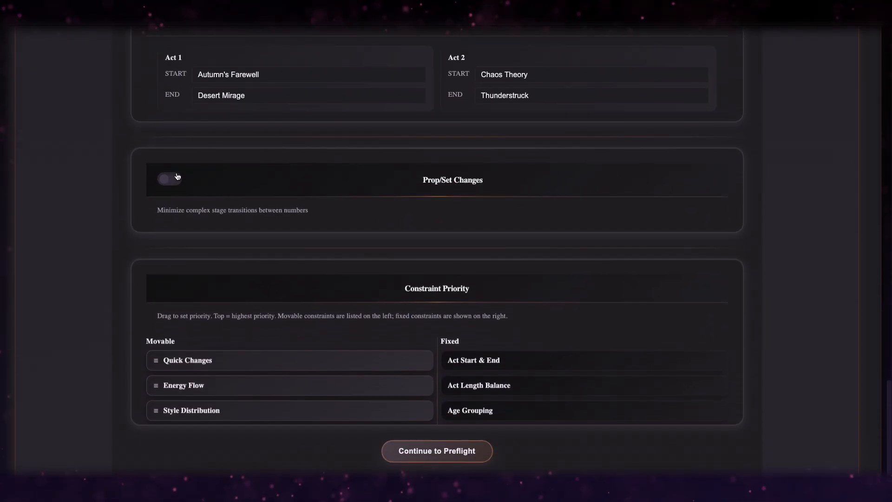
Keep Stage Transition priority at 3, turn Prop/Set Changes off, and rank Style Distribution above Energy Flow.
left_click(177, 176)
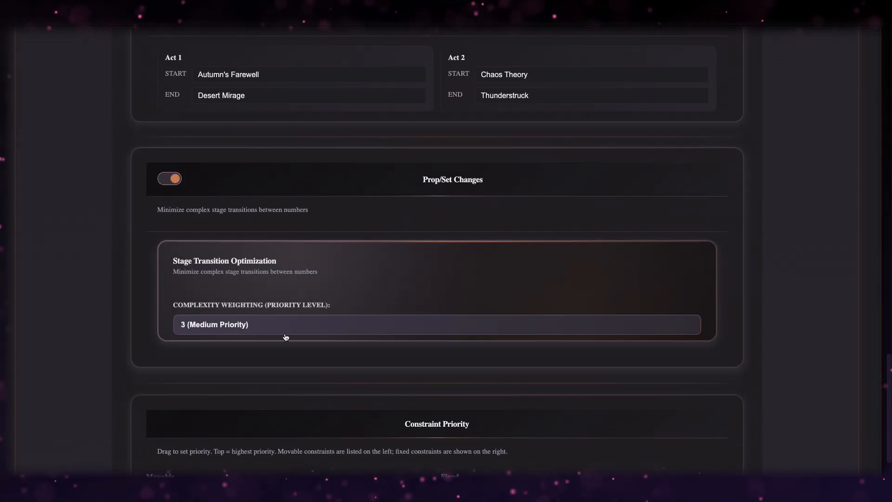
left_click(352, 326)
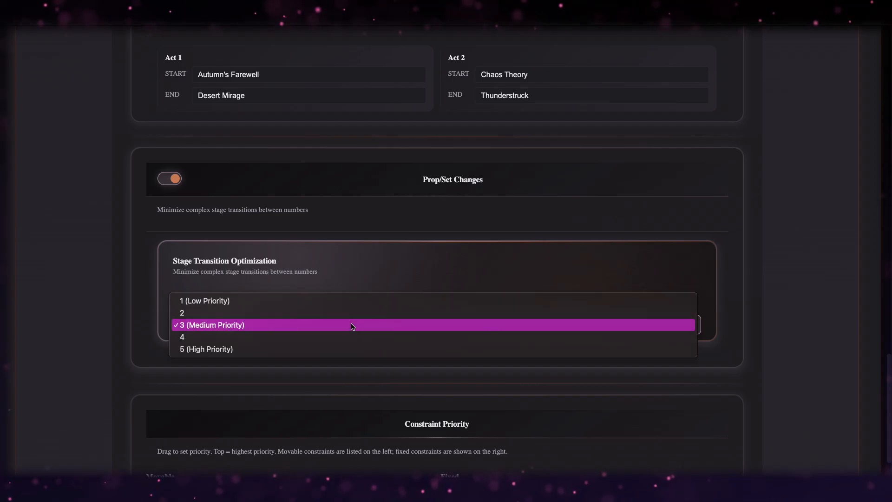
left_click(354, 289)
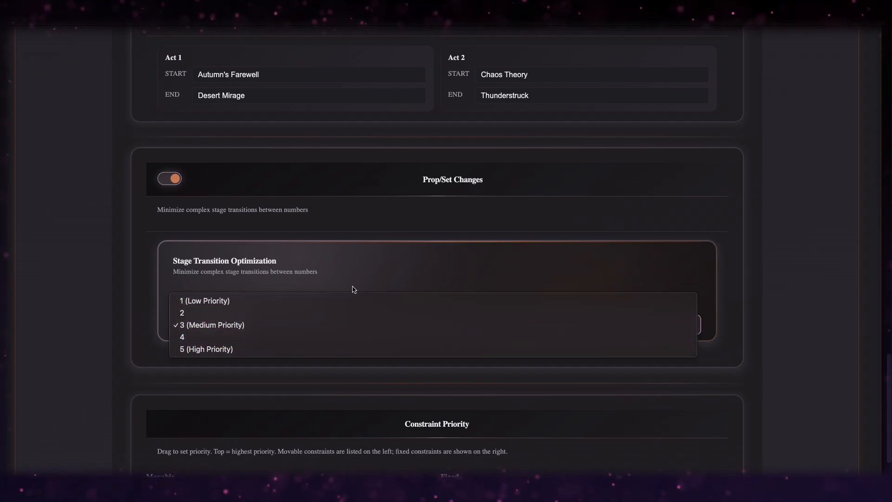
left_click(171, 178)
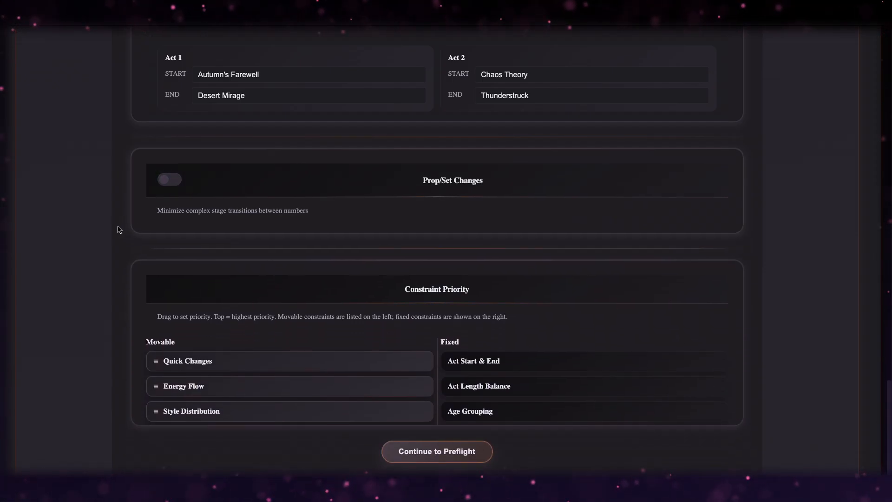
scroll(119, 229, "down", 1)
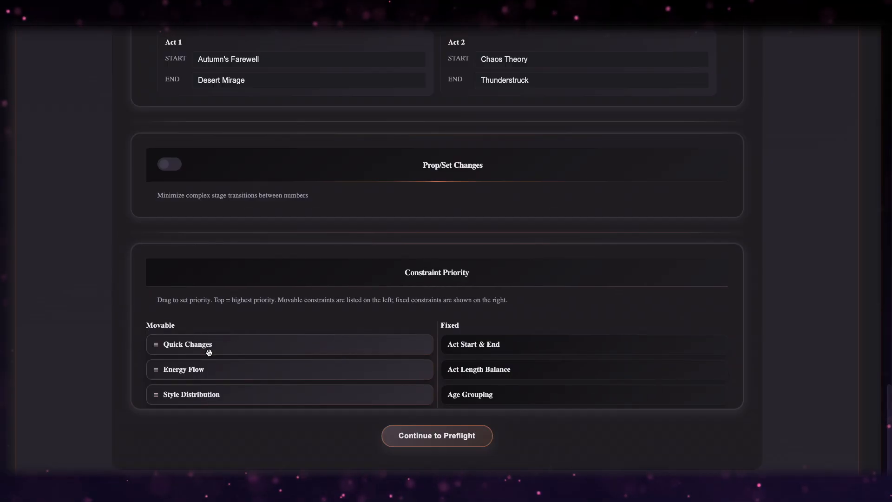
left_click_drag(198, 394, 199, 368)
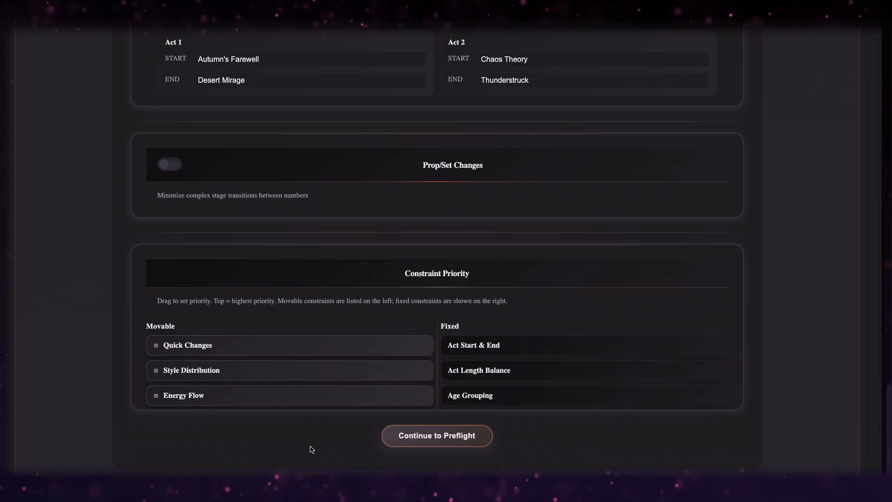
Open Preflight Analysis and review the '5 of 15 dances unassigned' warning and 6 active constraints.
left_click(422, 438)
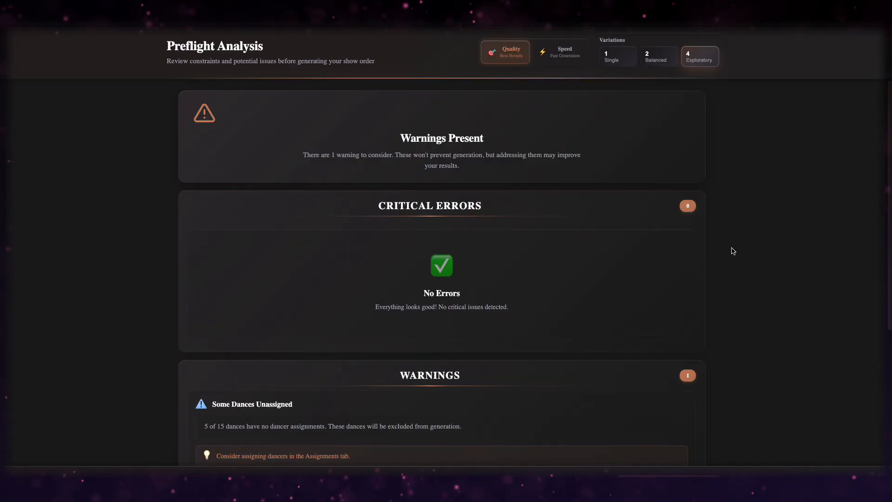
scroll(733, 251, "down", 2)
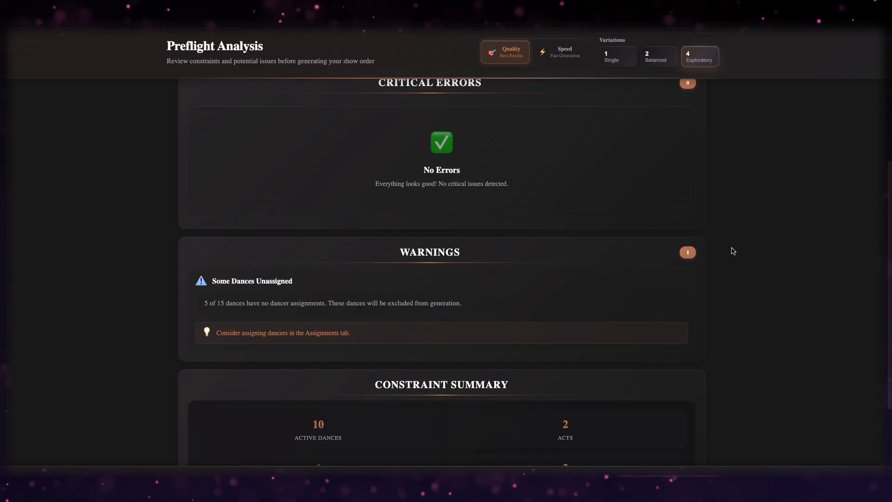
scroll(732, 250, "down", 1)
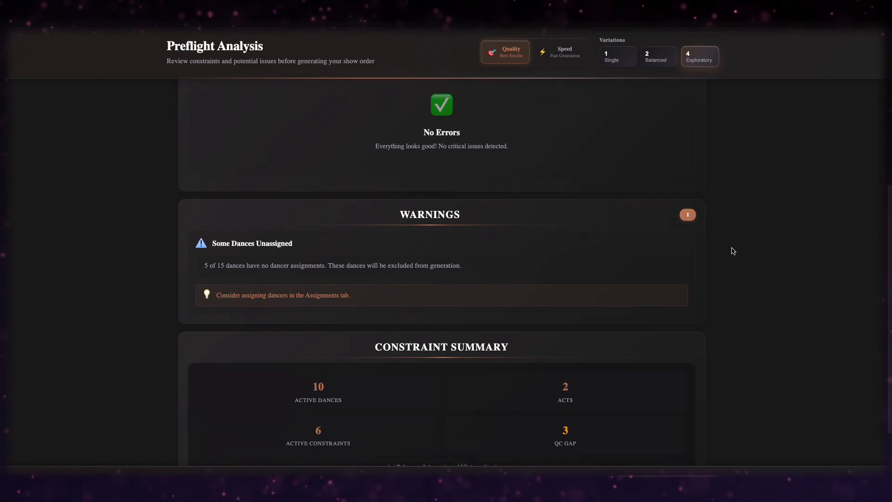
scroll(732, 251, "down", 1)
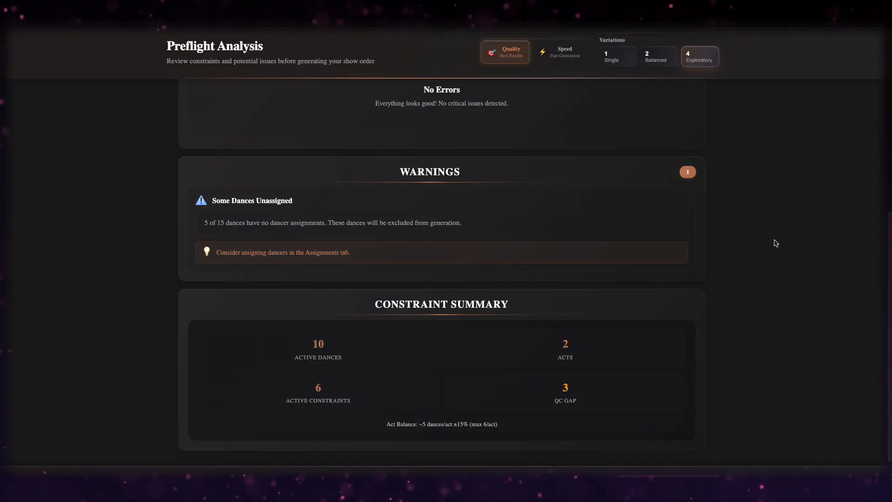
scroll(774, 243, "up", 5)
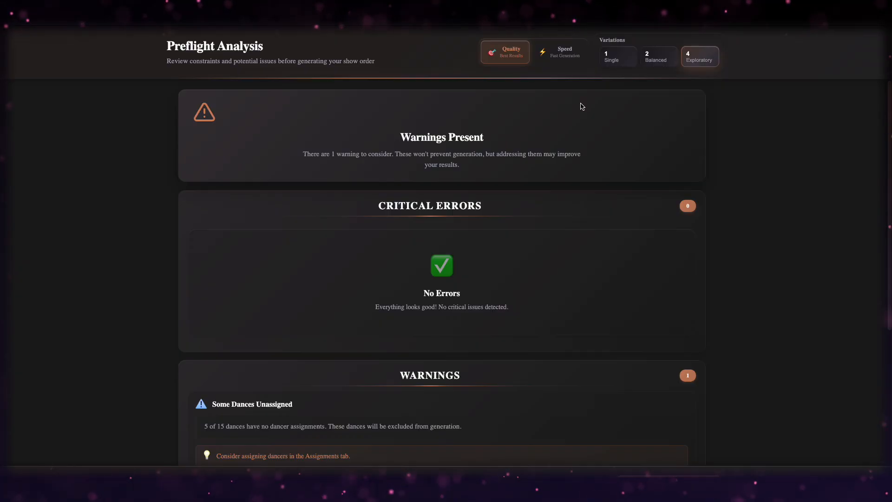
Choose Speed mode with 4 Exploratory variations and generate the show order.
left_click(567, 55)
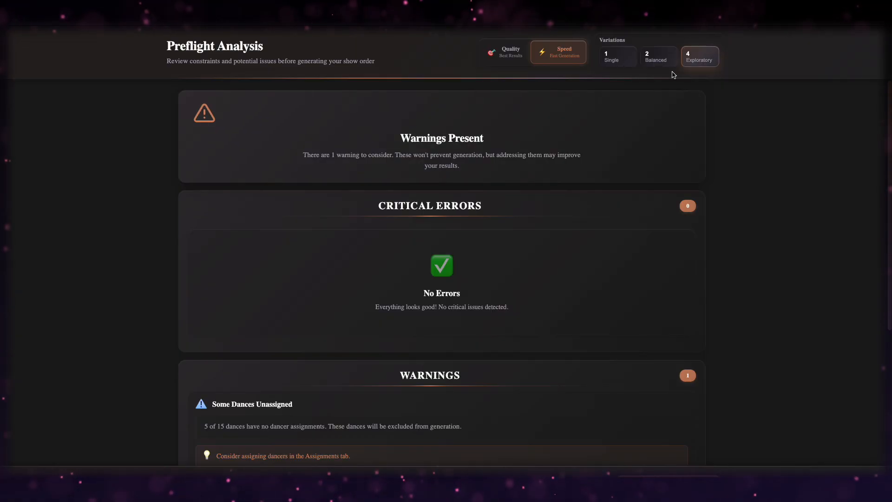
left_click(614, 57)
left_click(656, 61)
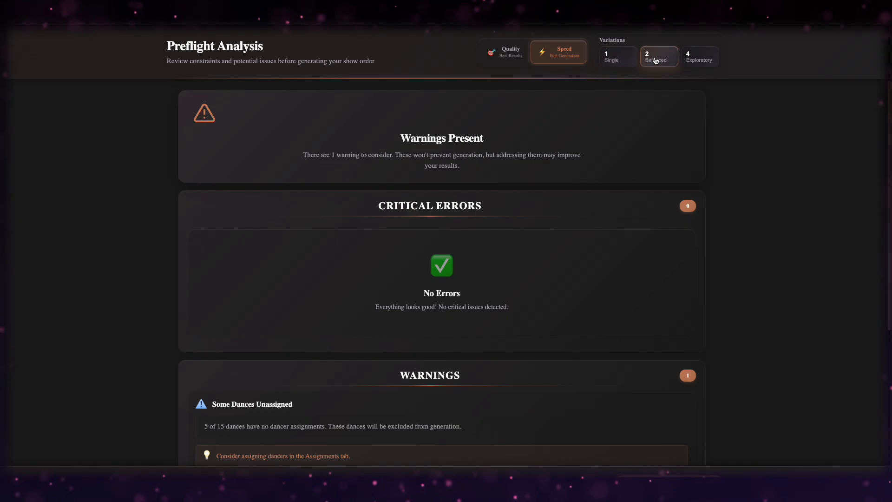
left_click(698, 58)
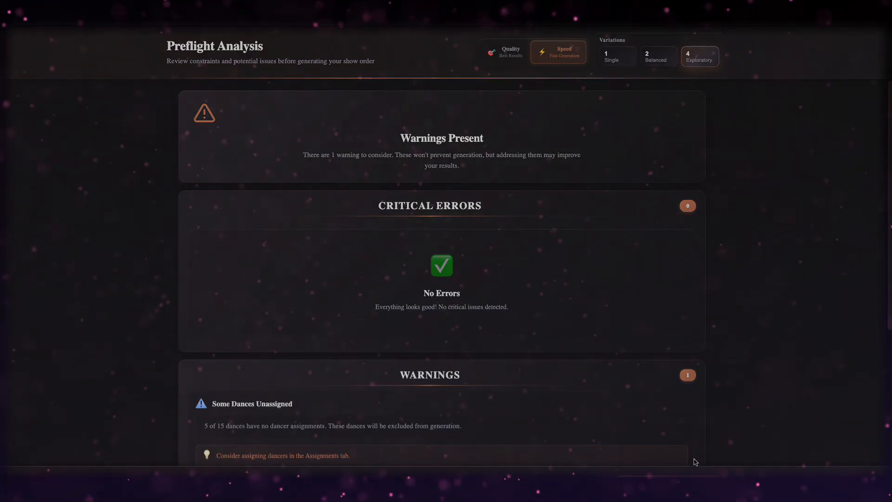
left_click(682, 484)
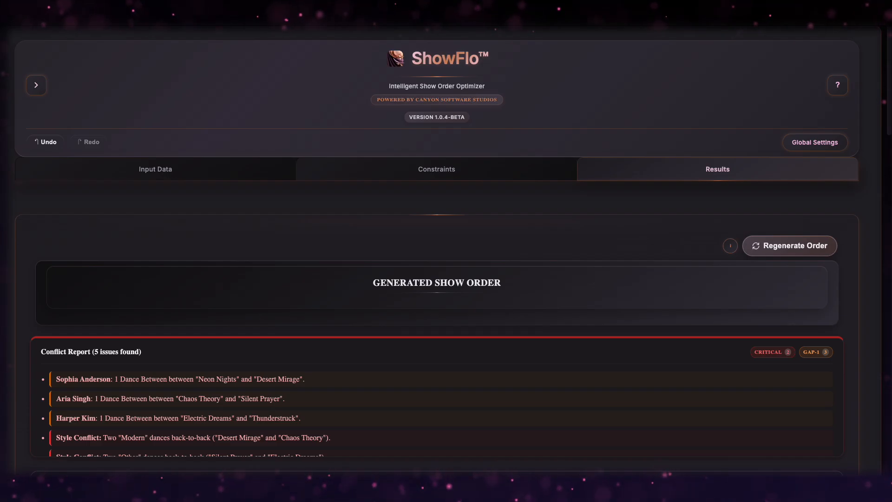
Jump from the first Conflict Report entry to its dance card in the running order.
scroll(847, 284, "down", 2)
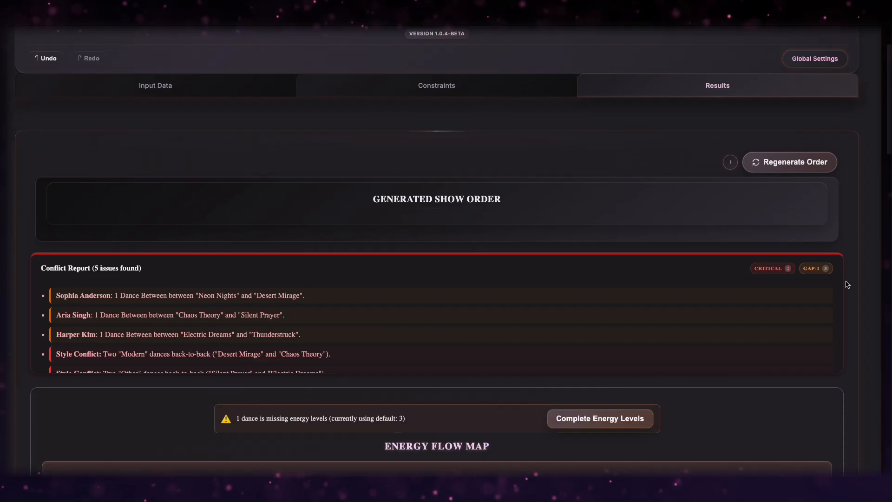
left_click(83, 294)
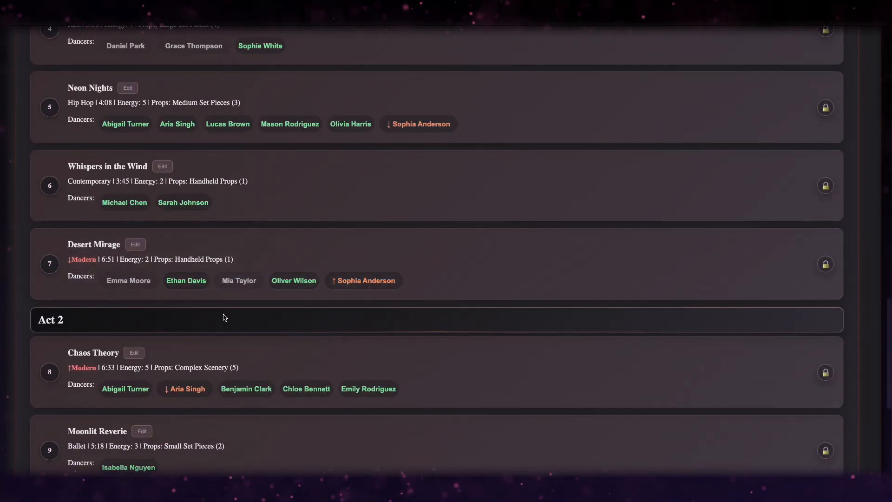
scroll(225, 317, "up", 2)
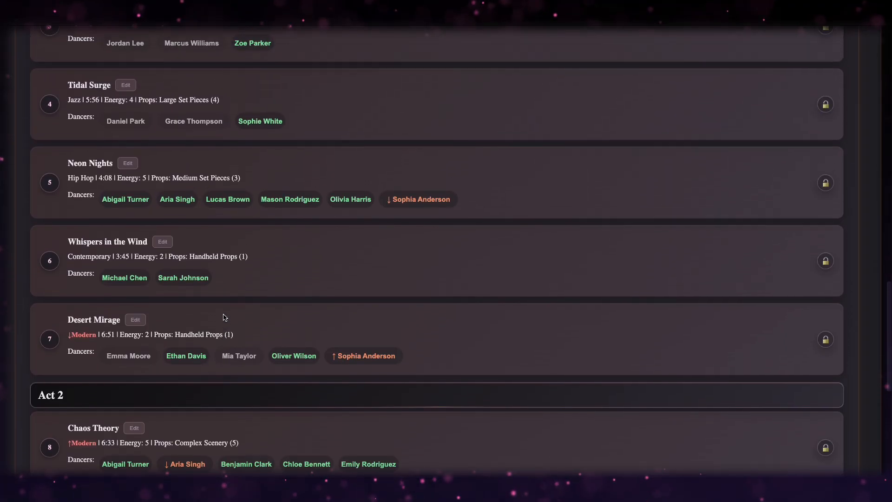
scroll(223, 314, "up", 15)
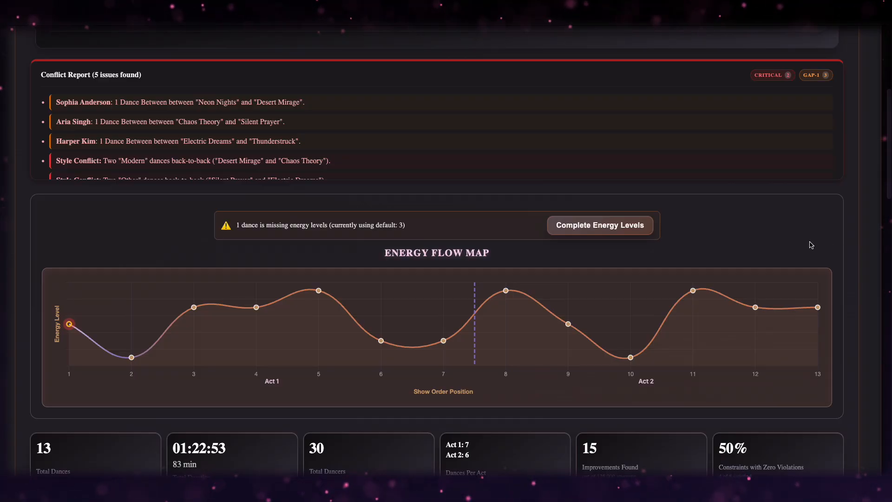
Set Autumn's Farewell to energy level 2 - Low in Complete Energy Levels and save.
left_click(600, 226)
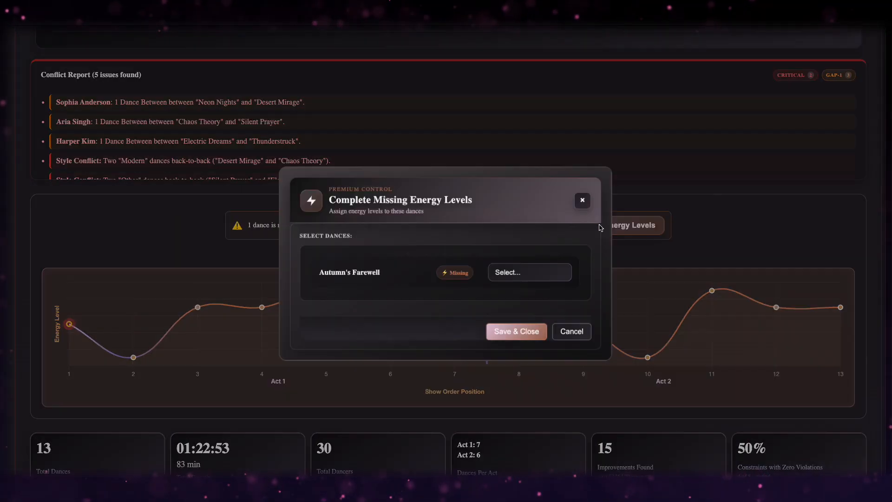
left_click(538, 275)
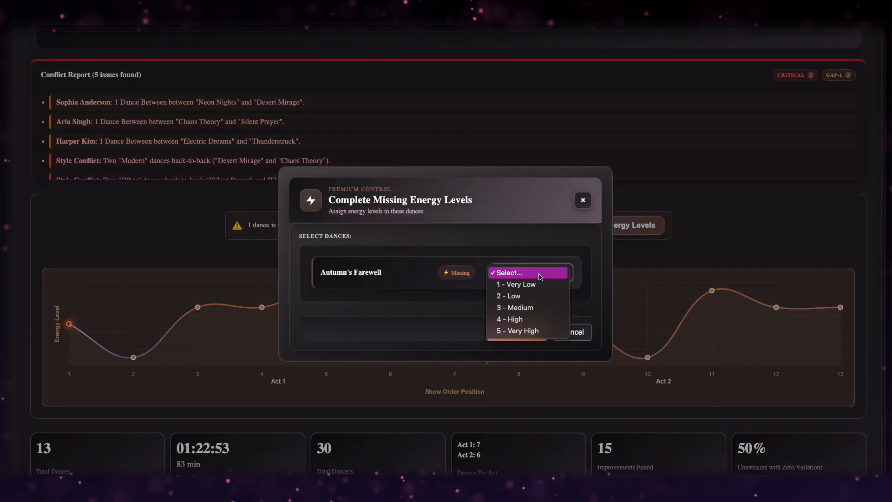
left_click(535, 297)
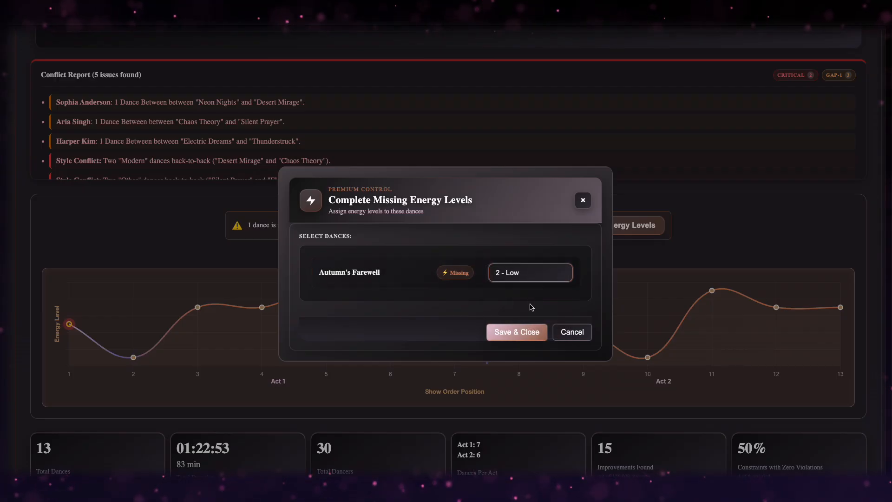
left_click(522, 332)
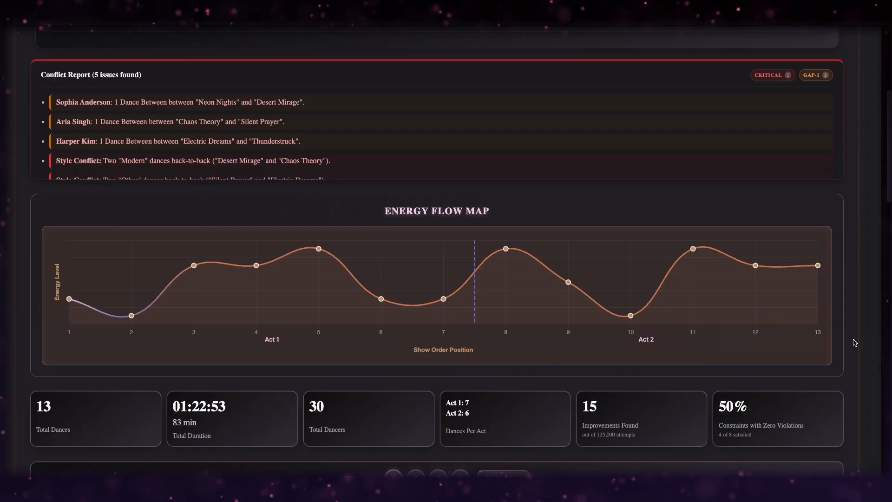
scroll(854, 343, "down", 4)
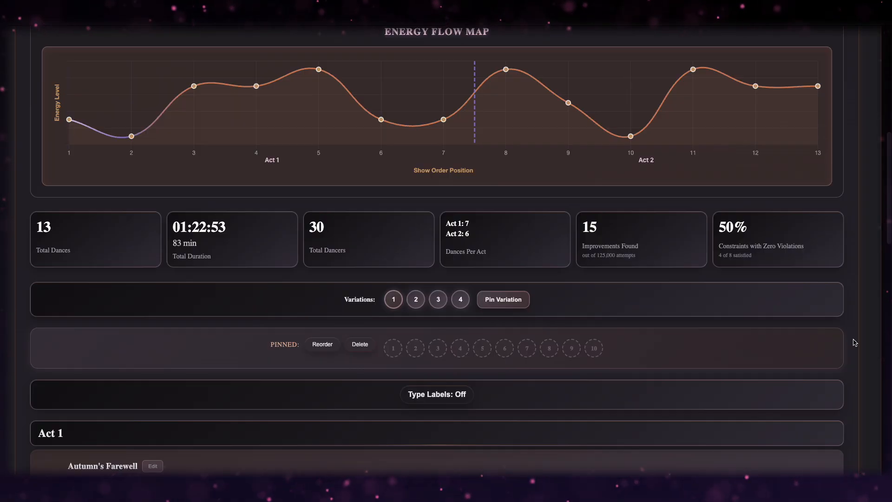
Preview variations 2, 3 and 4, then pin variation 1 into slot 1.
scroll(855, 342, "down", 2)
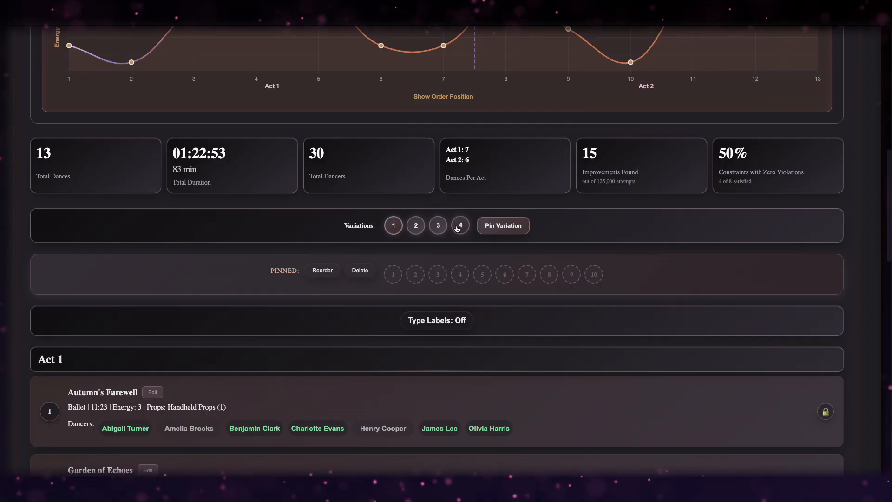
left_click(414, 227)
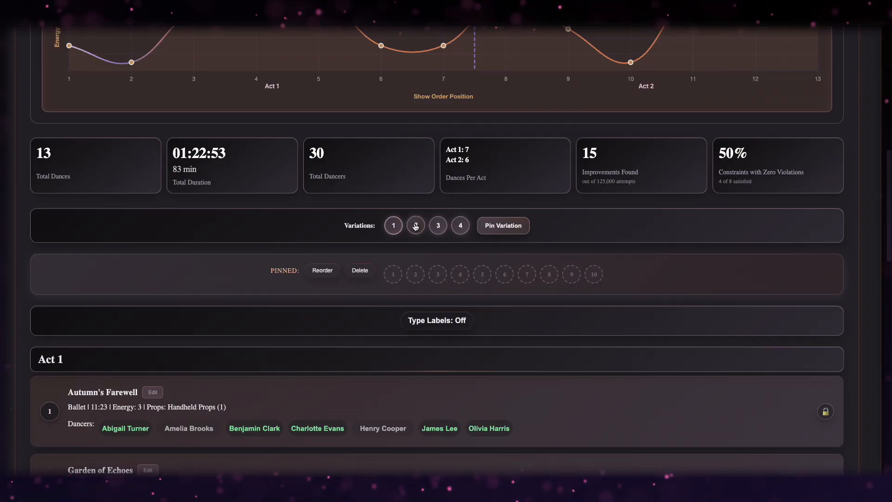
left_click(441, 226)
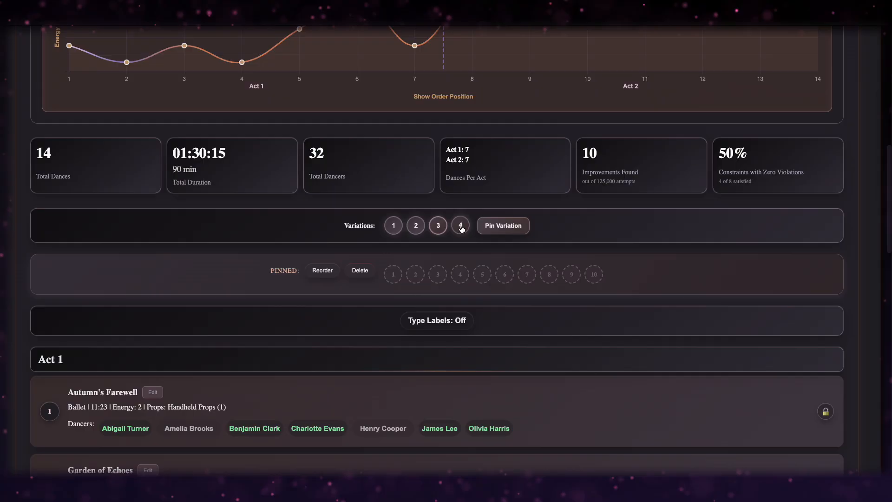
left_click(461, 226)
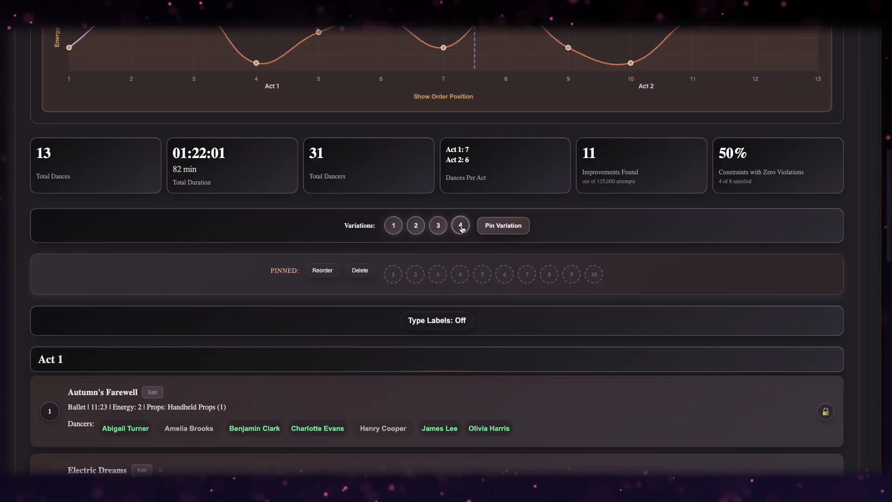
left_click(395, 227)
left_click(498, 227)
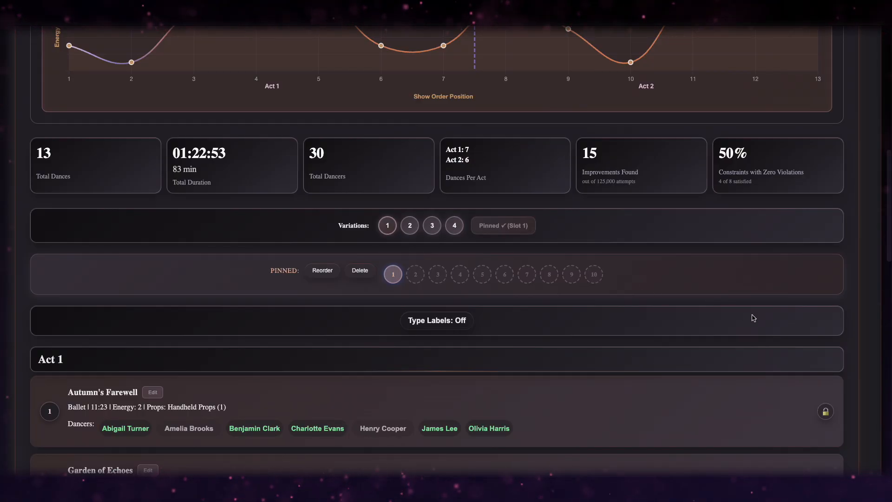
scroll(753, 318, "down", 5)
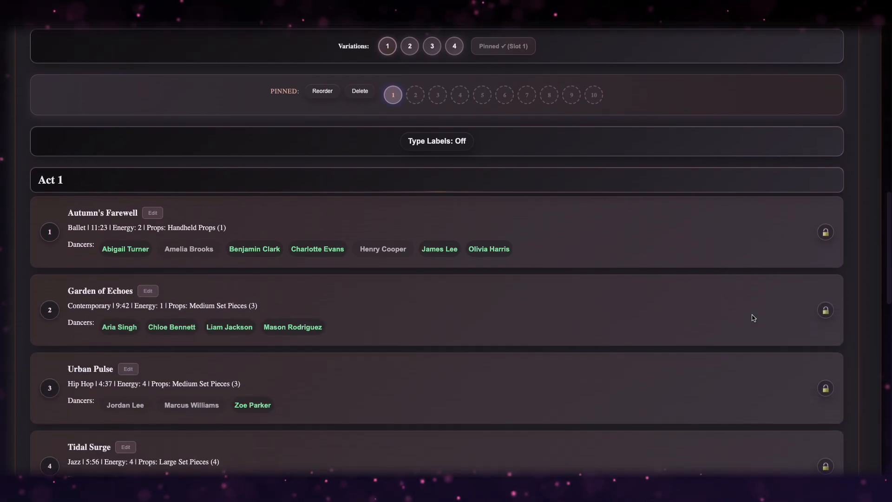
mouse_move(624, 213)
left_mouse_down()
mouse_move(622, 288)
mouse_move(620, 219)
left_mouse_up()
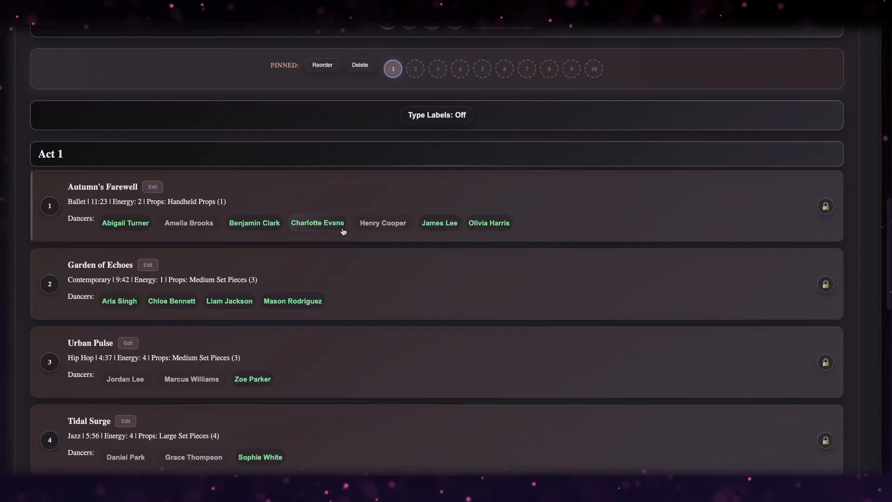
scroll(303, 276, "down", 3)
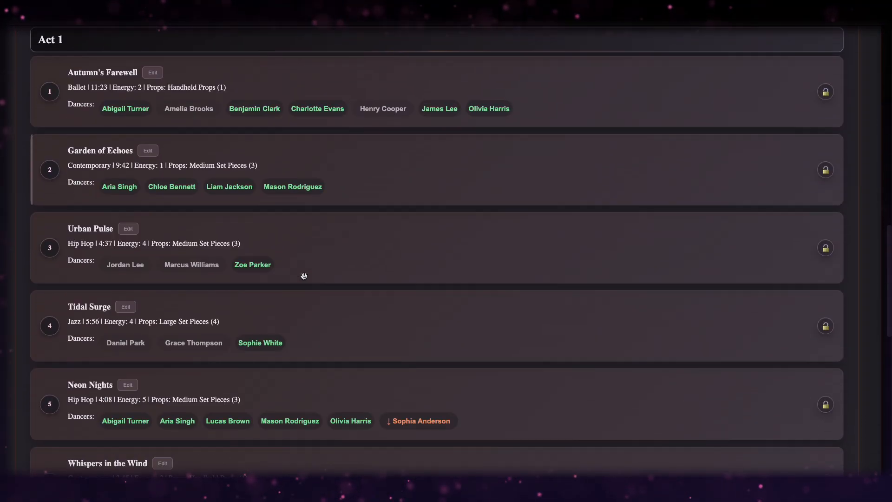
scroll(304, 276, "up", 3)
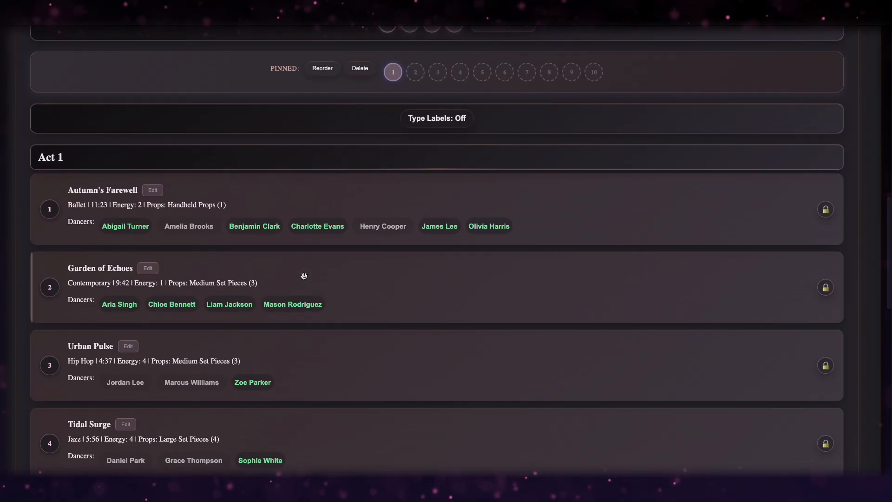
scroll(304, 276, "down", 2)
scroll(304, 276, "down", 1)
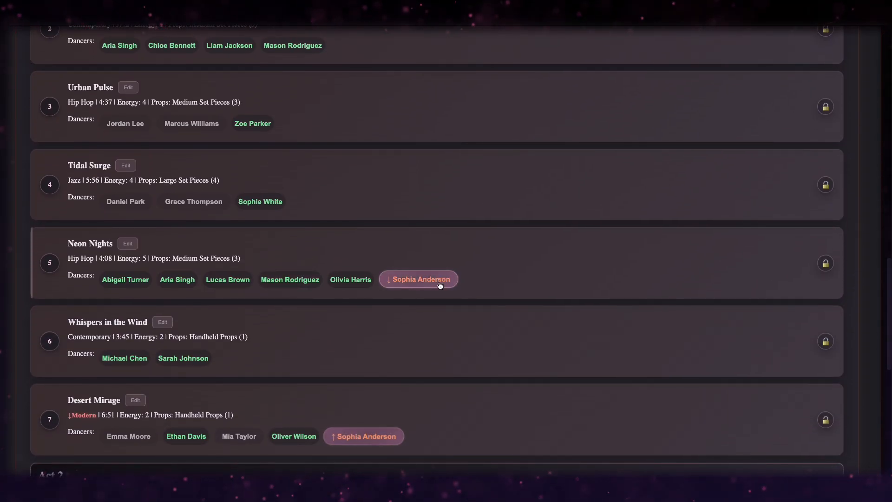
scroll(526, 281, "down", 2)
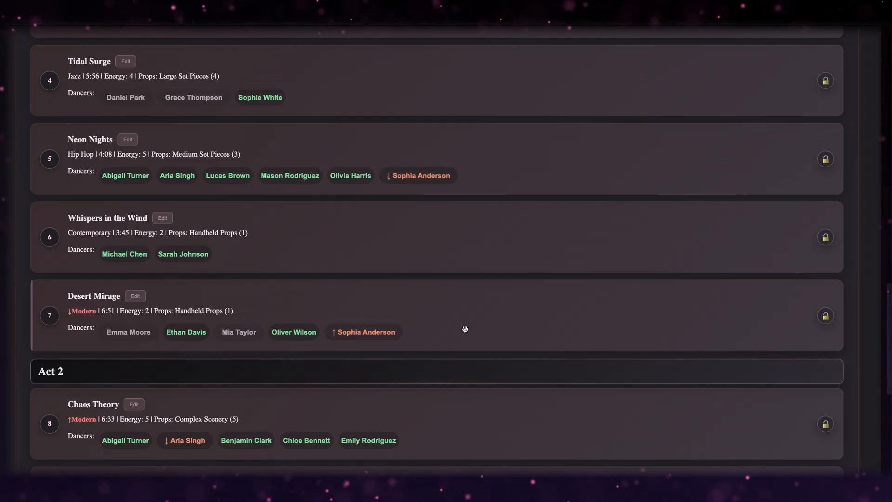
left_click_drag(466, 329, 467, 245)
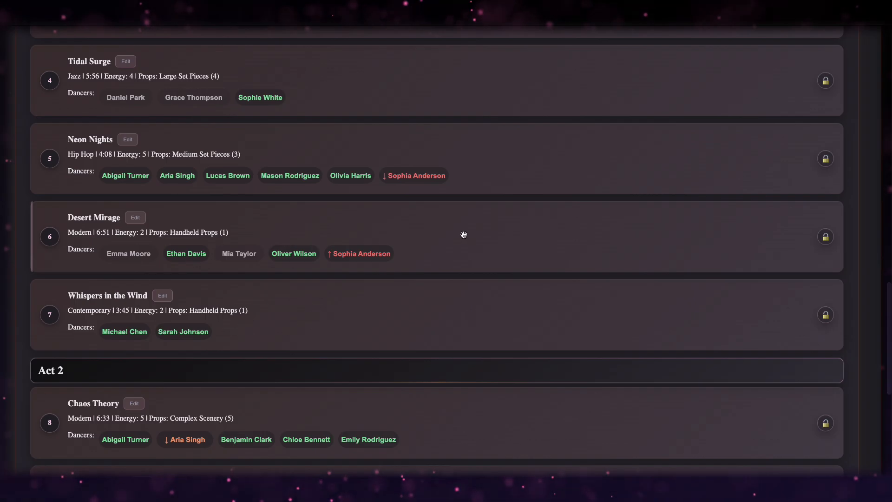
left_click_drag(430, 223, 424, 299)
scroll(455, 205, "up", 3)
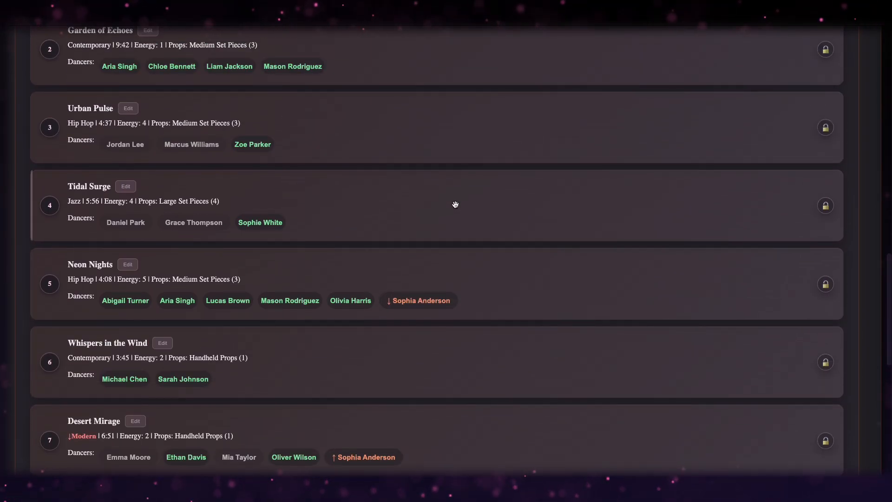
left_click(827, 207)
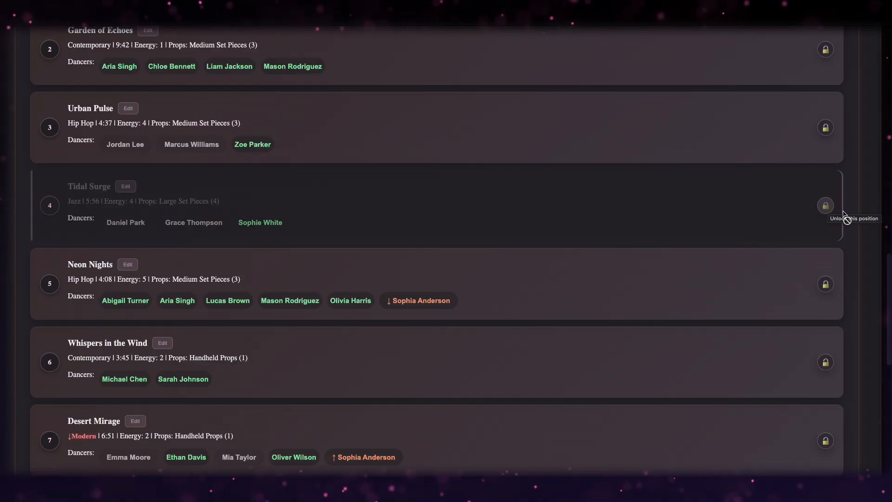
scroll(845, 216, "up", 2)
left_click(826, 202)
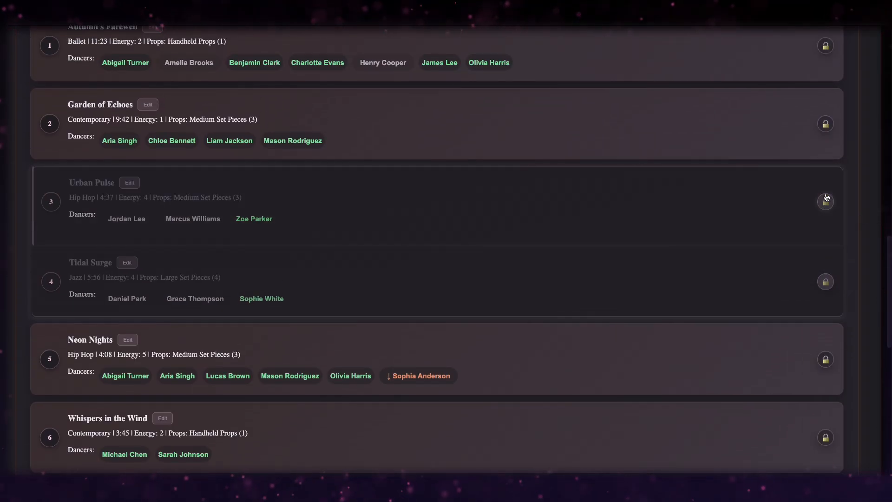
left_click(826, 125)
scroll(854, 148, "up", 2)
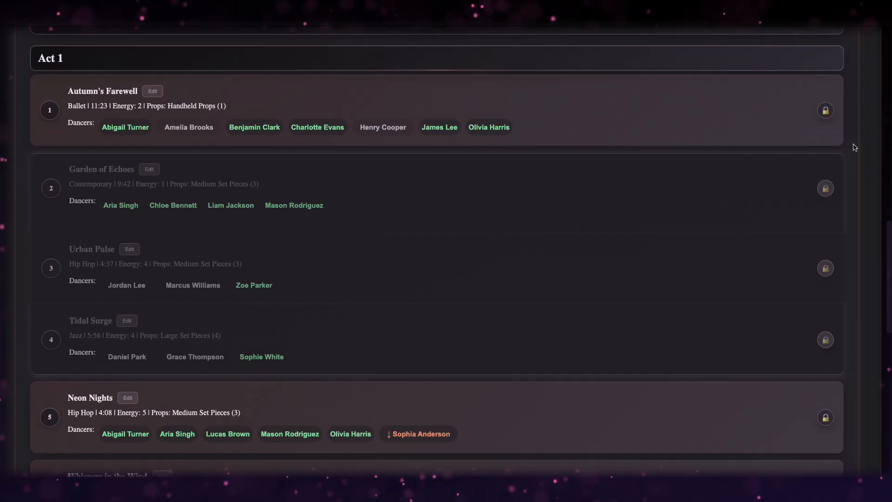
left_click(824, 190)
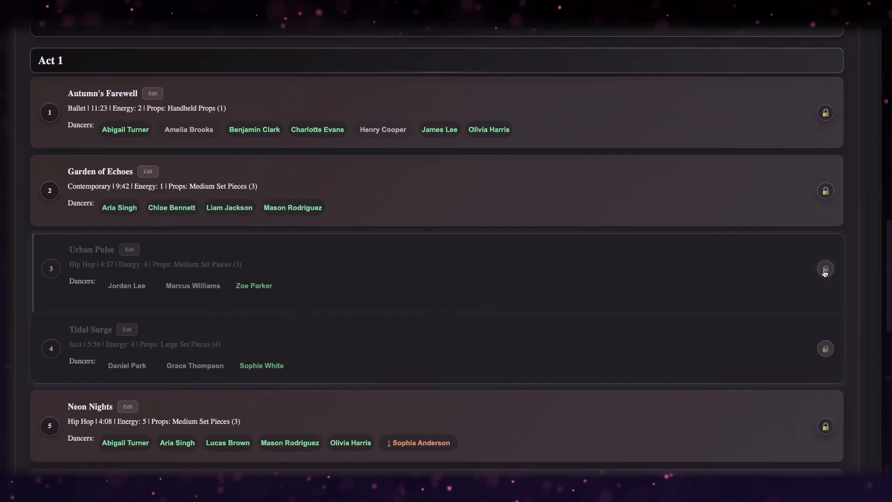
left_click(825, 269)
left_click(825, 348)
scroll(557, 163, "up", 2)
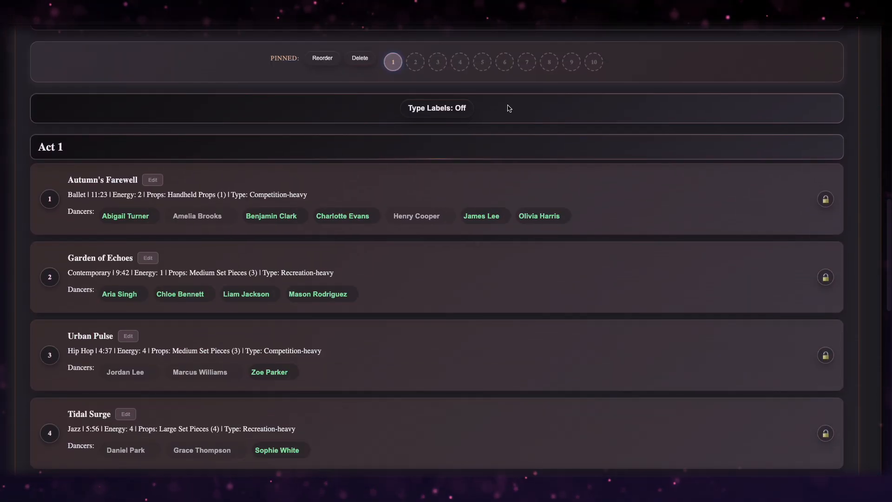
left_click(460, 110)
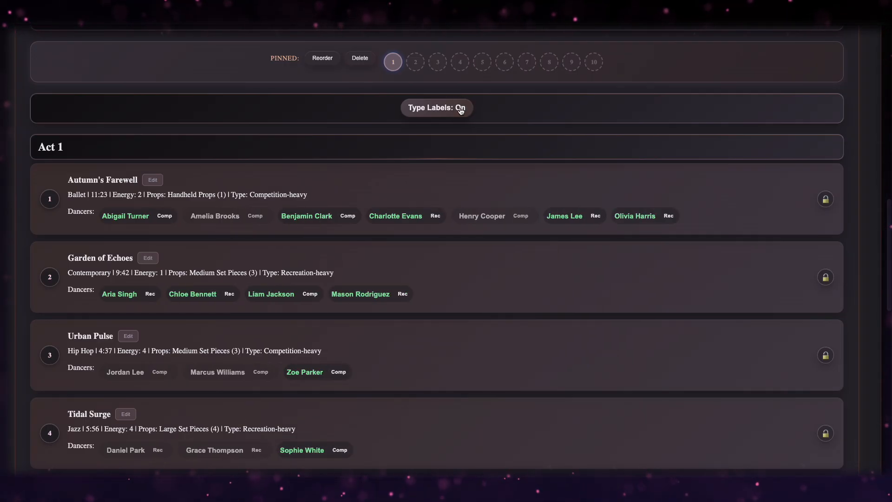
left_click(460, 111)
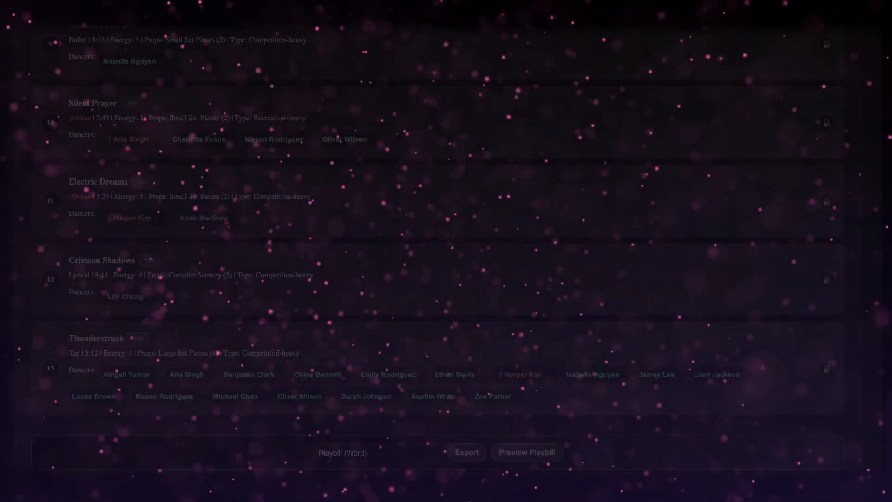
Choose Dancer Roster Report as the export format.
left_click(353, 451)
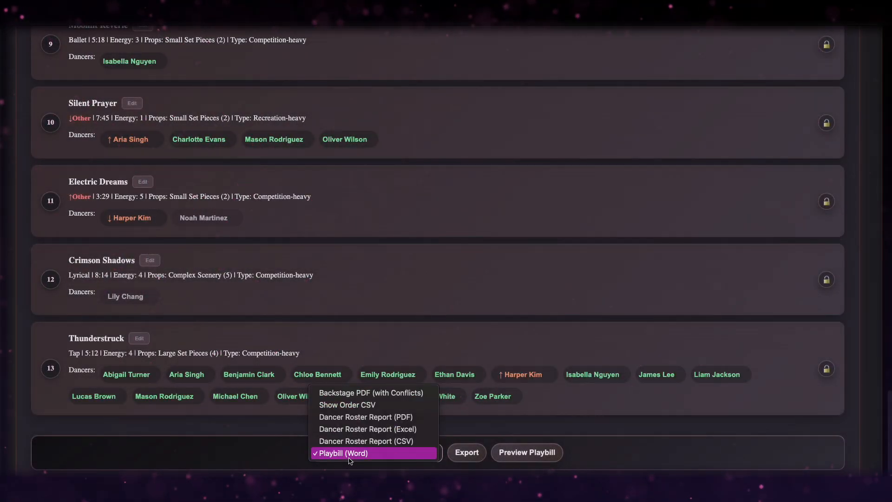
left_click(366, 393)
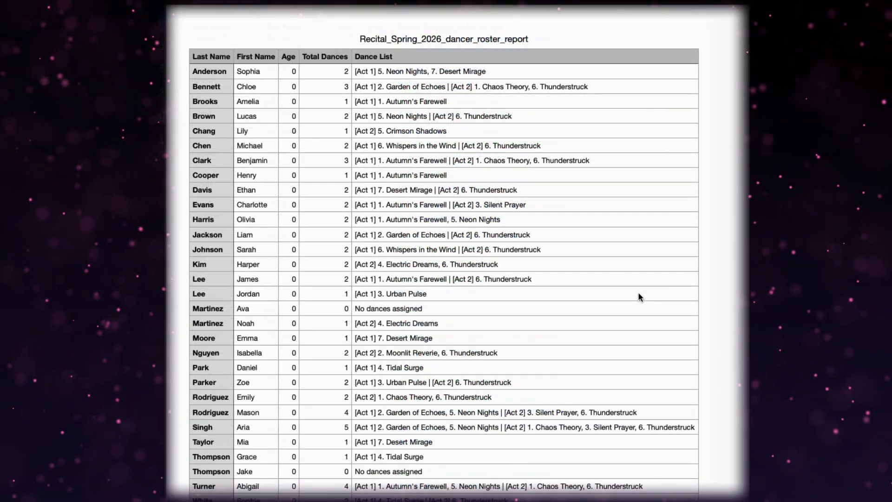
Scroll through the dancer roster report's per-dancer totals and back to the top.
scroll(637, 291, "down", 2)
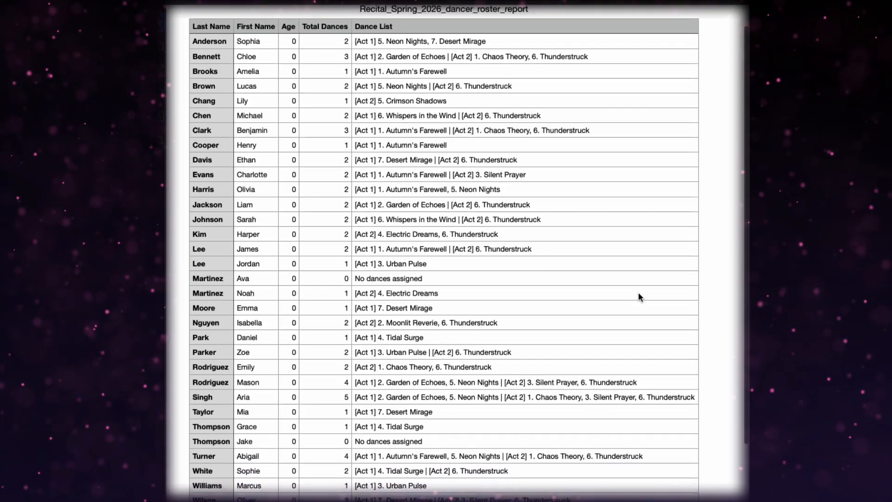
scroll(638, 293, "down", 3)
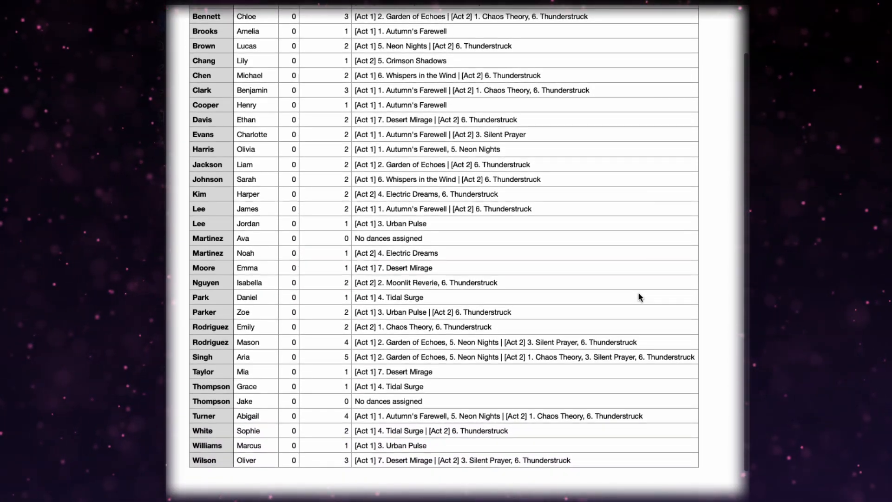
scroll(638, 297, "up", 3)
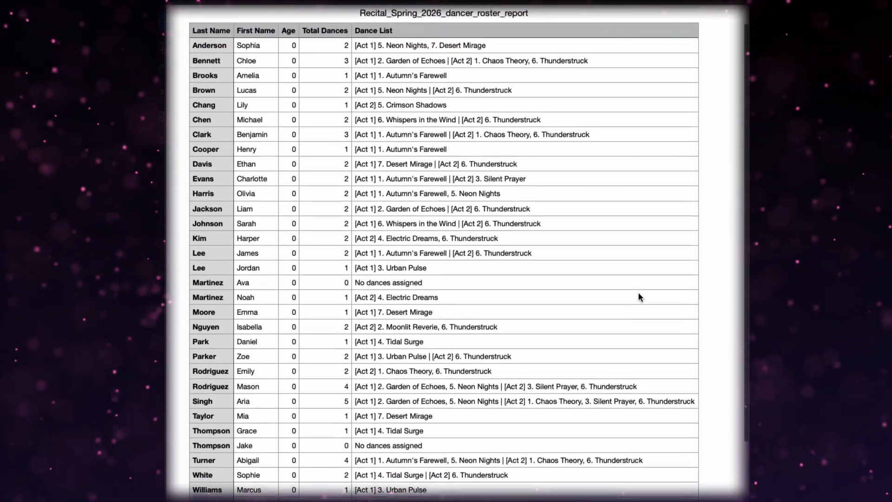
scroll(638, 293, "up", 2)
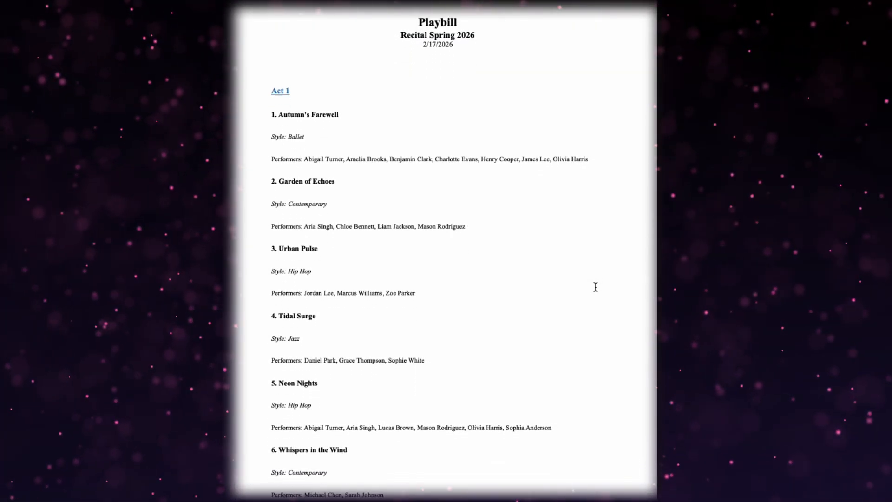
Scroll through the Recital Spring 2026 playbill's Act 1 and Act 2 dance listings.
scroll(595, 287, "down", 4)
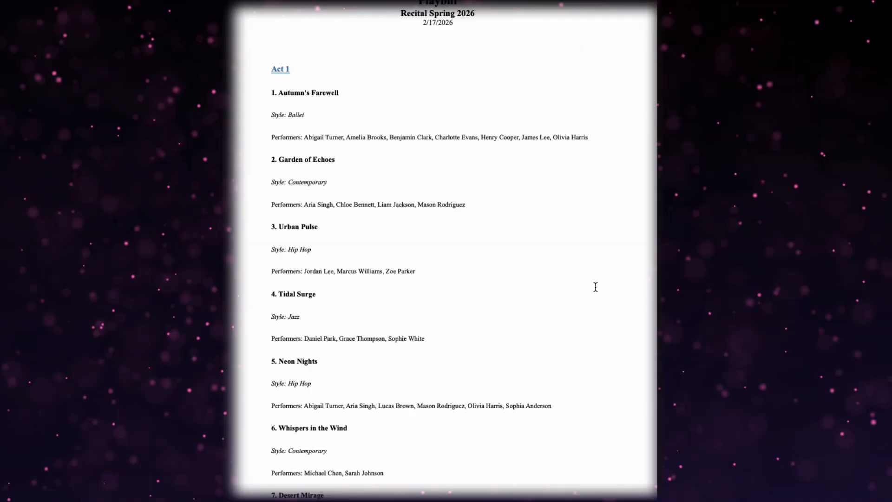
scroll(595, 287, "down", 8)
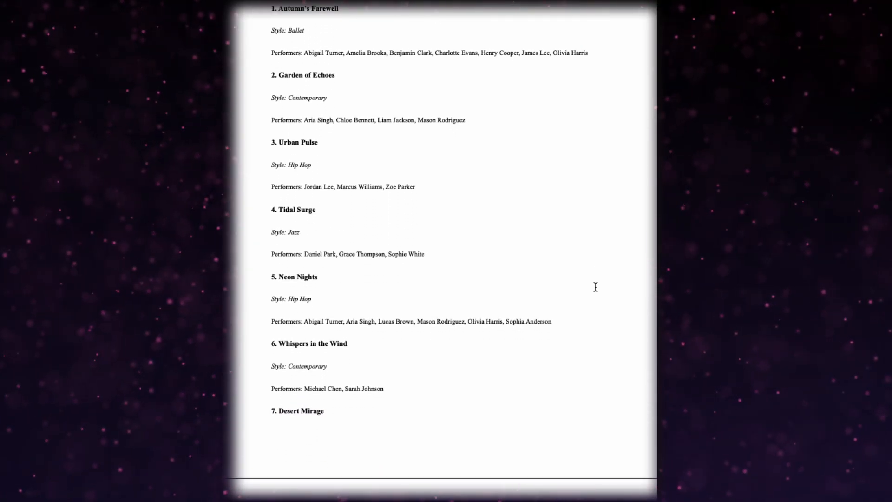
scroll(596, 291, "down", 10)
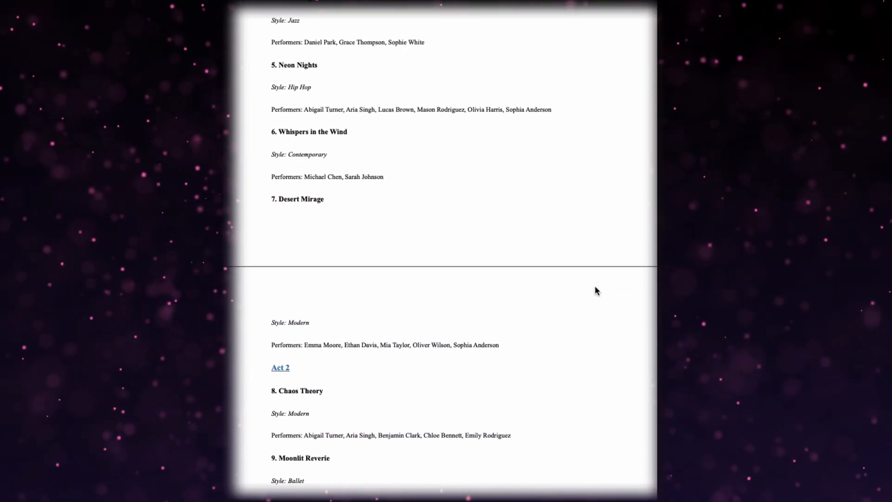
scroll(595, 287, "down", 7)
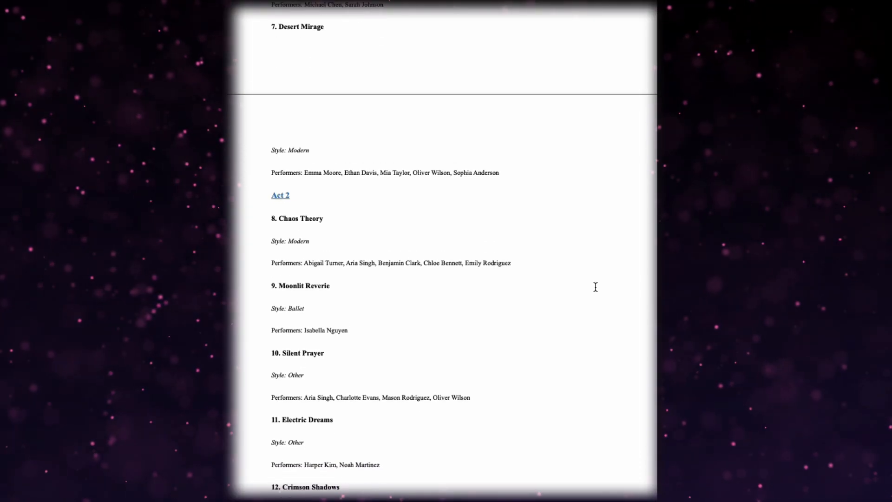
scroll(595, 287, "down", 2)
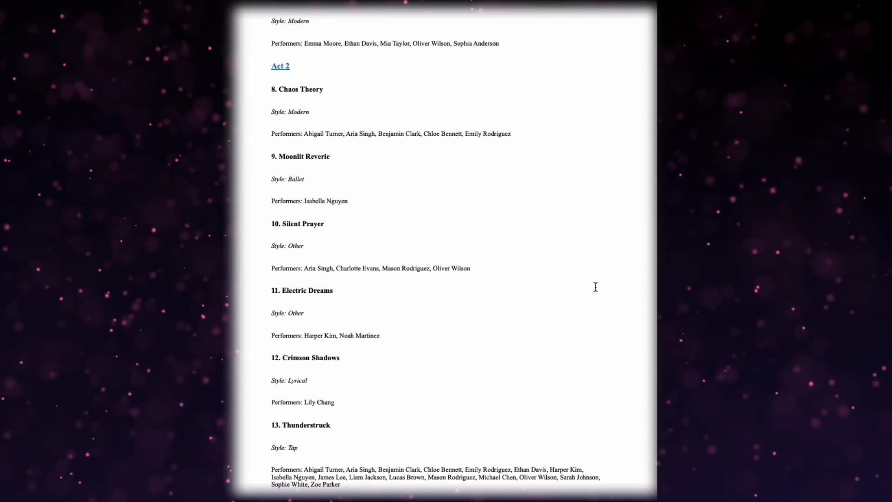
scroll(594, 287, "up", 20)
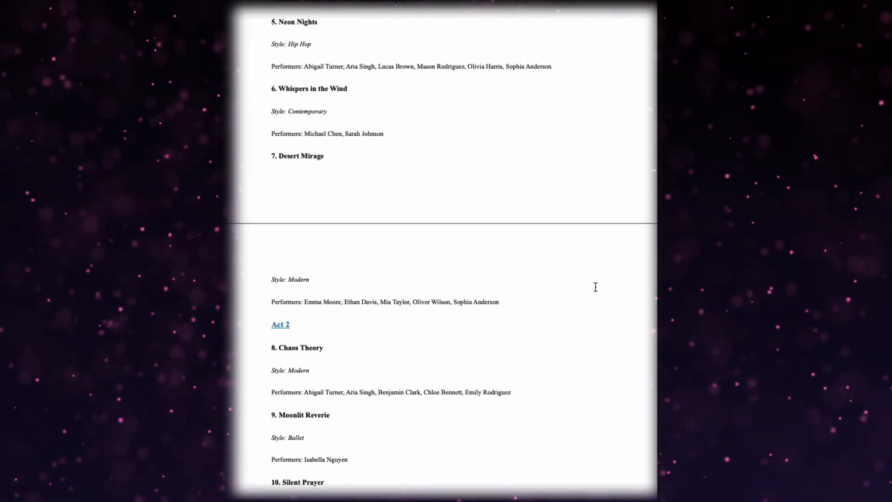
scroll(595, 287, "up", 1)
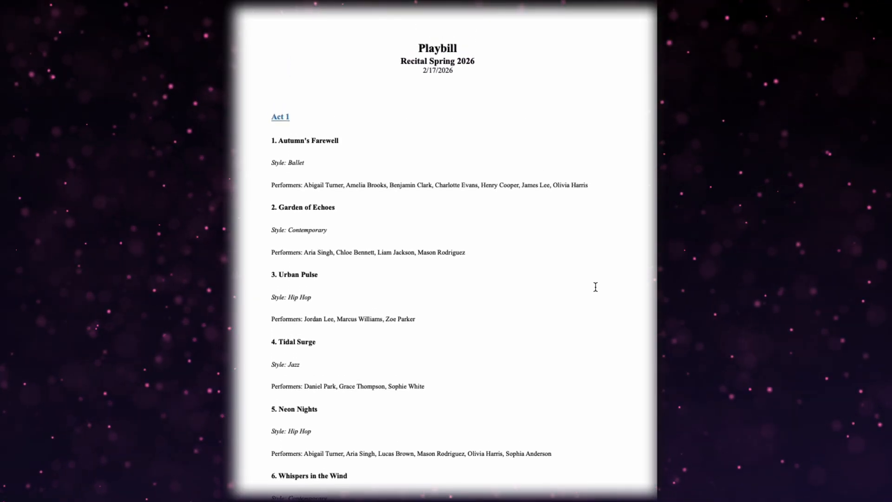